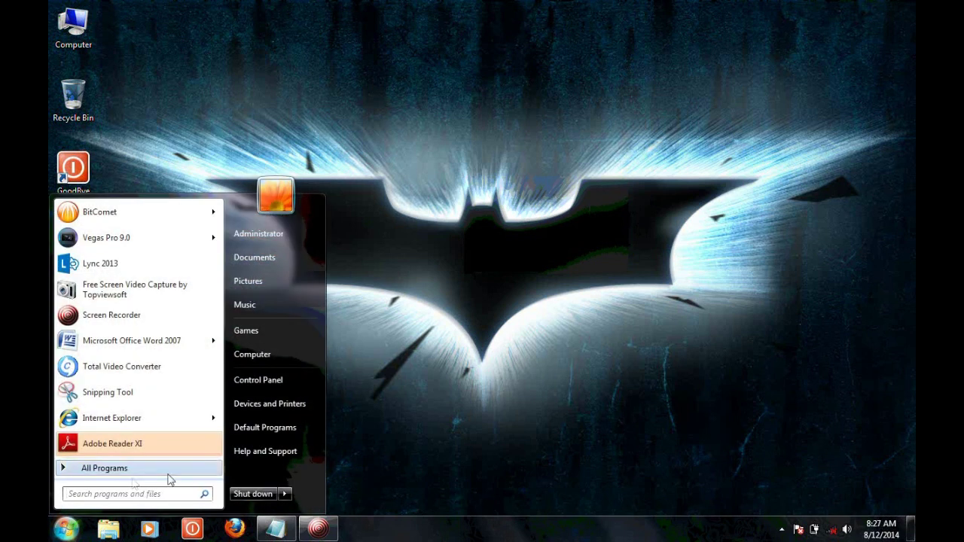
Look over the Start menu power options, then return to a clear desktop
{"action": "left_click", "coordinate": [287, 495]}
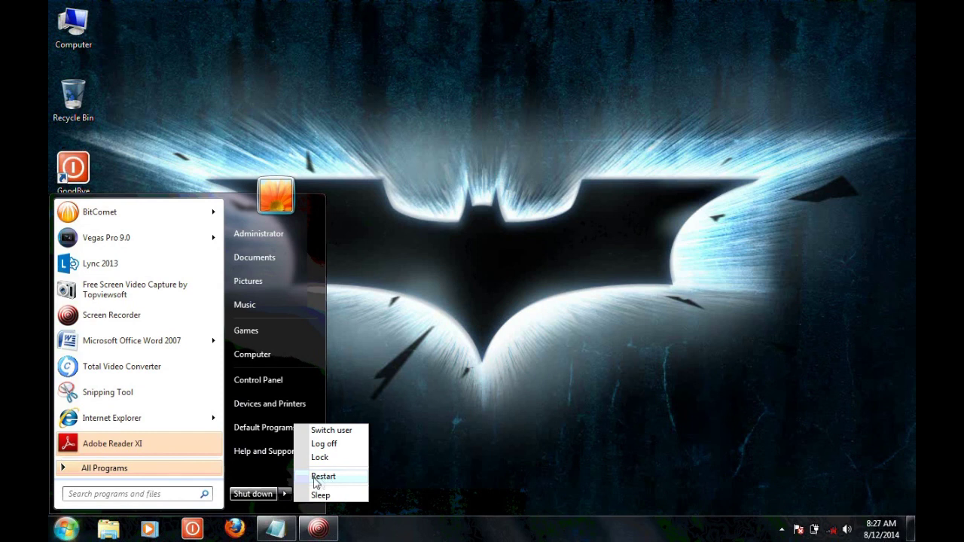
{"action": "left_click", "coordinate": [422, 276]}
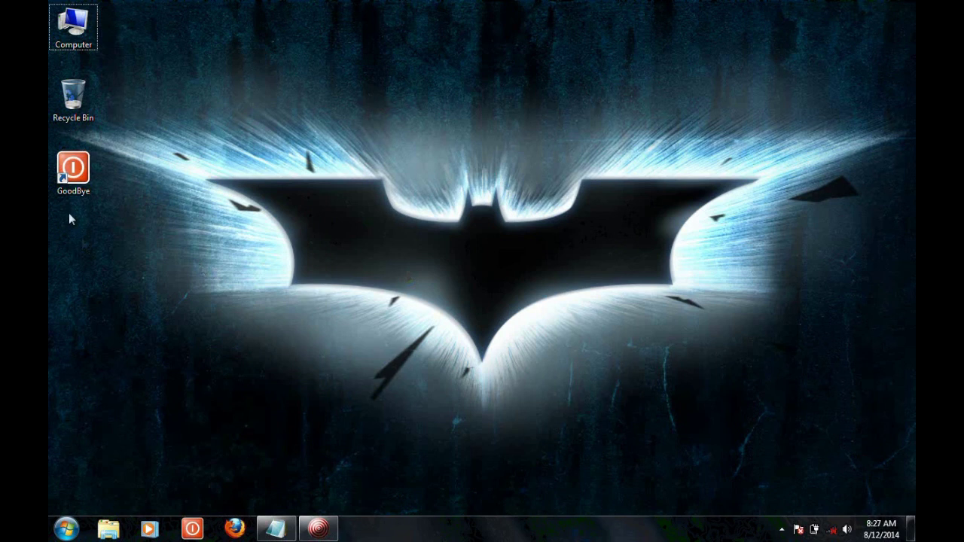
{"action": "left_click_drag", "start_coordinate": [56, 213], "coordinate": [180, 292]}
{"action": "left_click", "coordinate": [318, 527]}
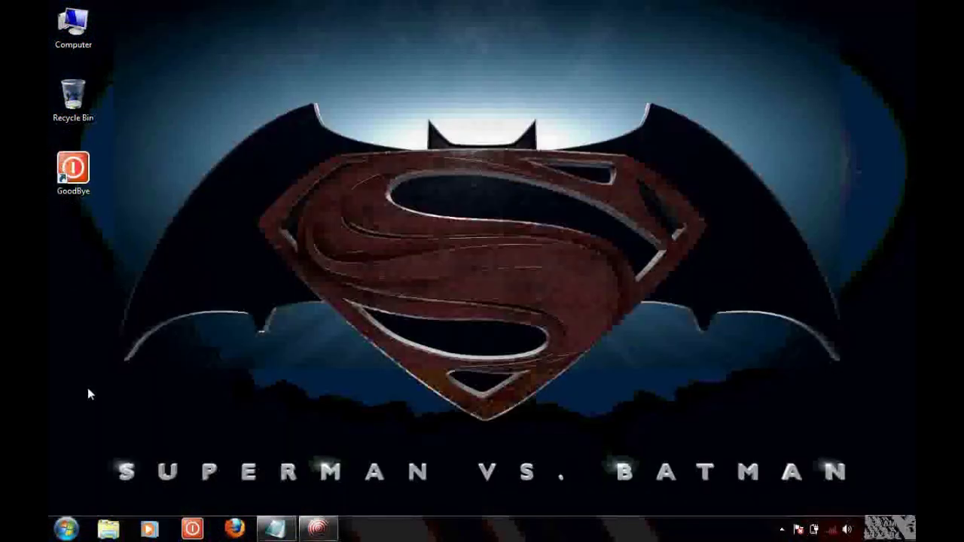
{"action": "left_click", "coordinate": [66, 528]}
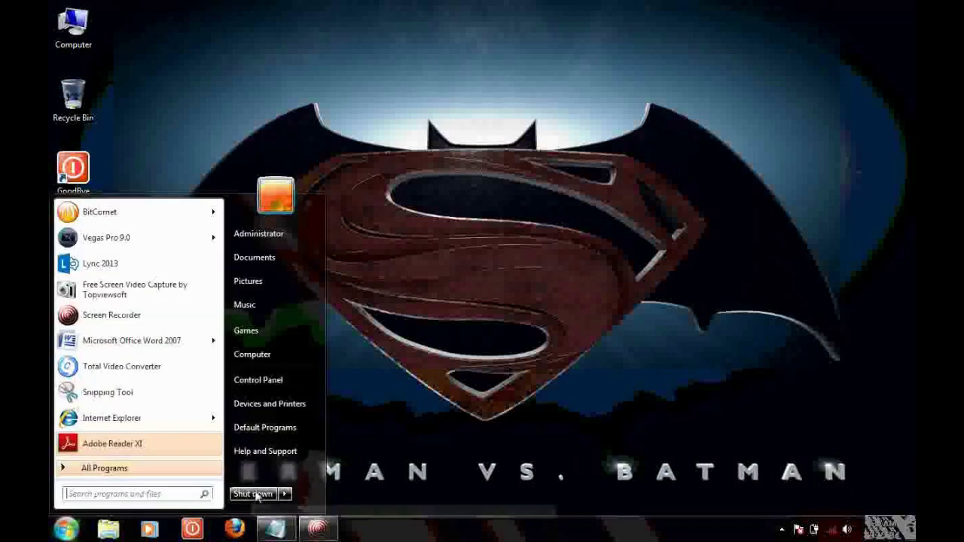
{"action": "left_click", "coordinate": [425, 367]}
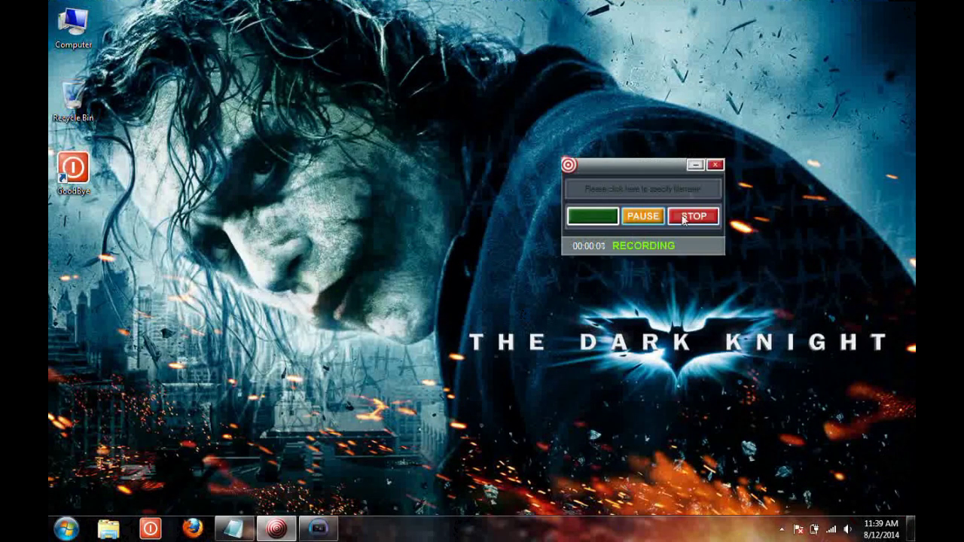
{"action": "left_click", "coordinate": [695, 165]}
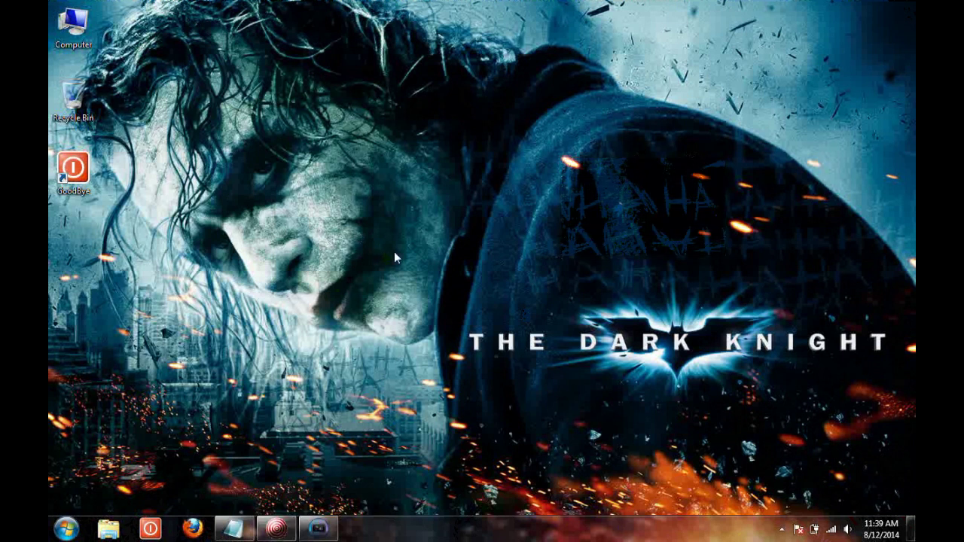
Start a new desktop shortcut via New > Shortcut and browse for its target
{"action": "right_click", "coordinate": [377, 224]}
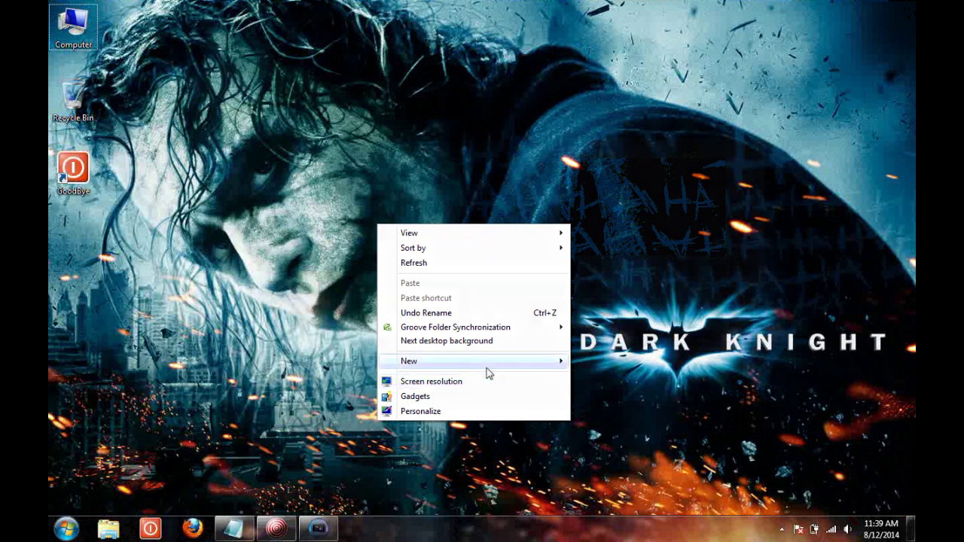
{"action": "mouse_move", "coordinate": [451, 361]}
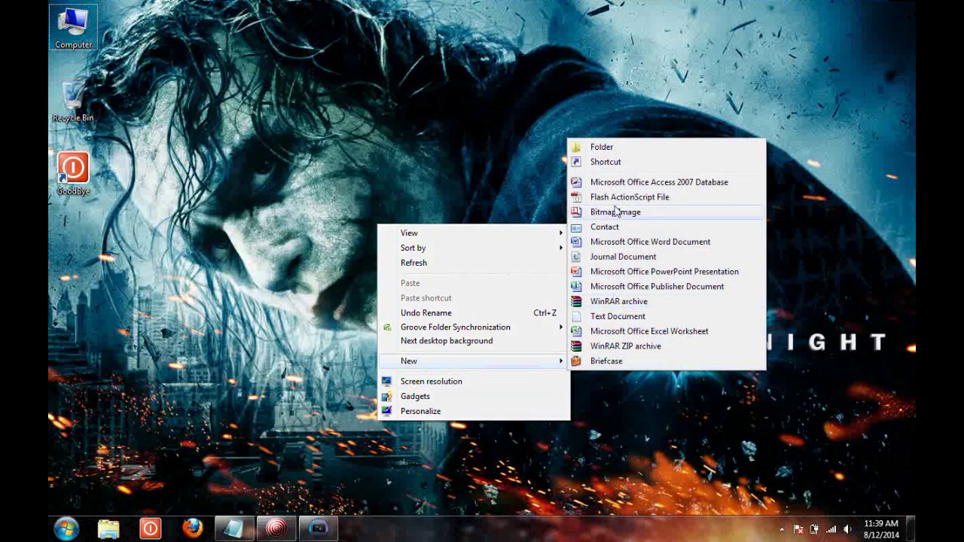
{"action": "left_click", "coordinate": [610, 165]}
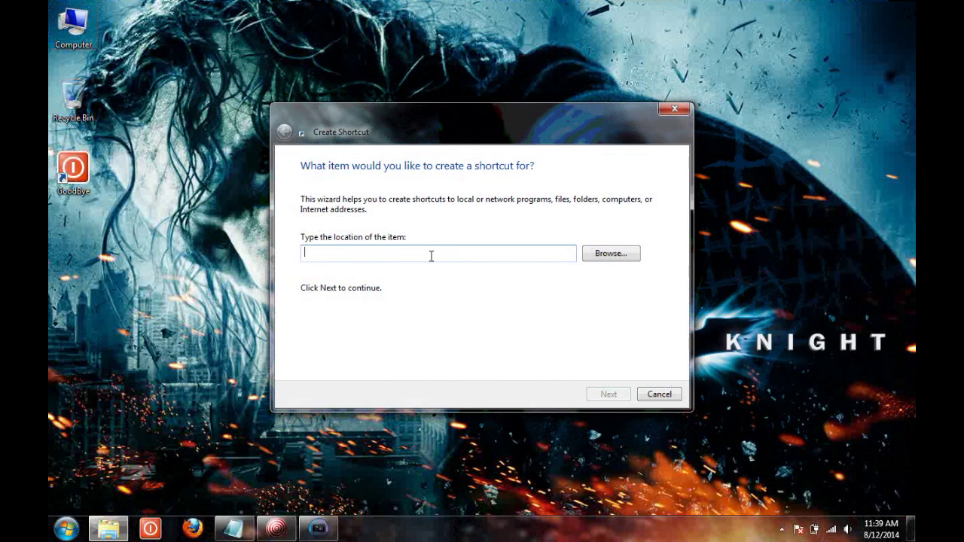
{"action": "left_click", "coordinate": [611, 254]}
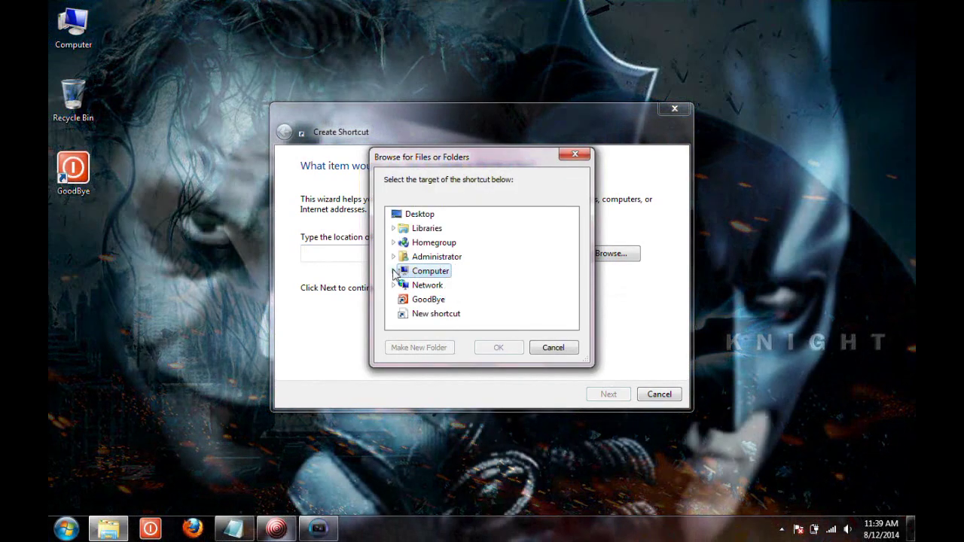
Pick C:\Windows\System32\shutdown.exe as the shortcut's target
{"action": "left_click", "coordinate": [394, 271]}
{"action": "left_click", "coordinate": [439, 286]}
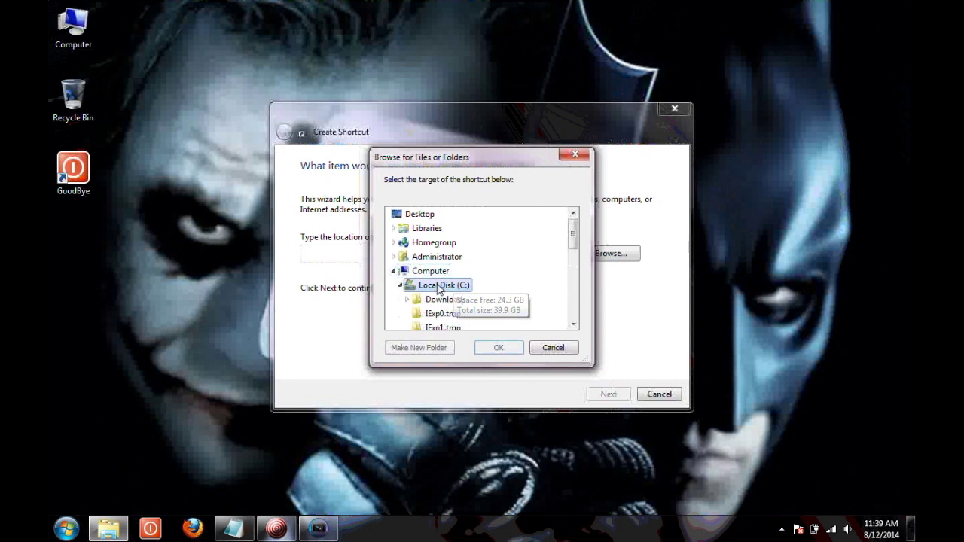
{"action": "left_click_drag", "start_coordinate": [575, 247], "coordinate": [575, 283]}
{"action": "left_click", "coordinate": [442, 257]}
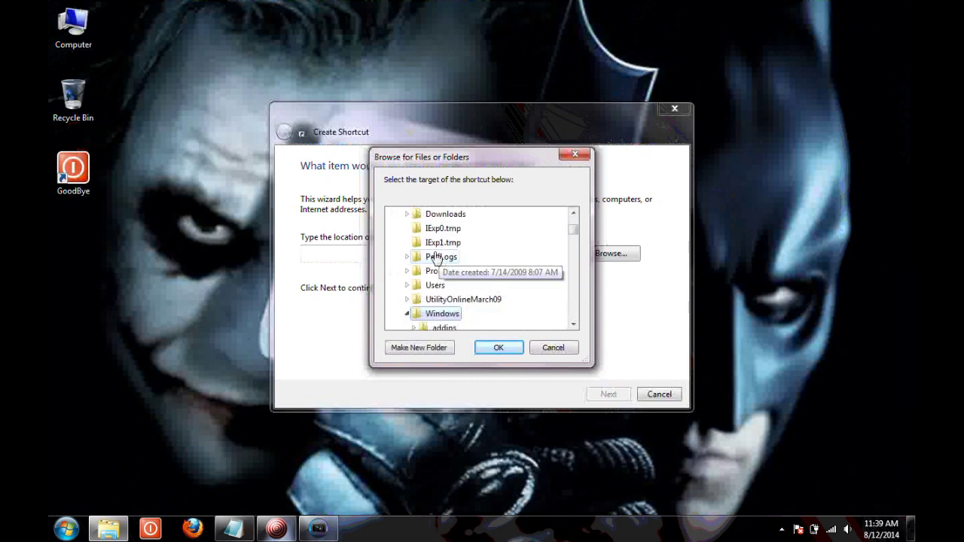
{"action": "left_click_drag", "start_coordinate": [576, 228], "coordinate": [580, 282]}
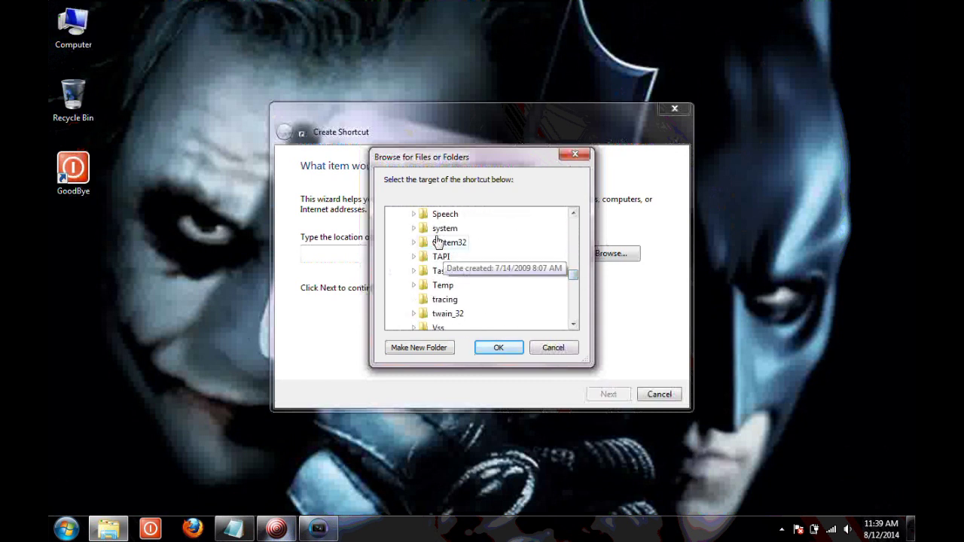
{"action": "double_click", "coordinate": [437, 239]}
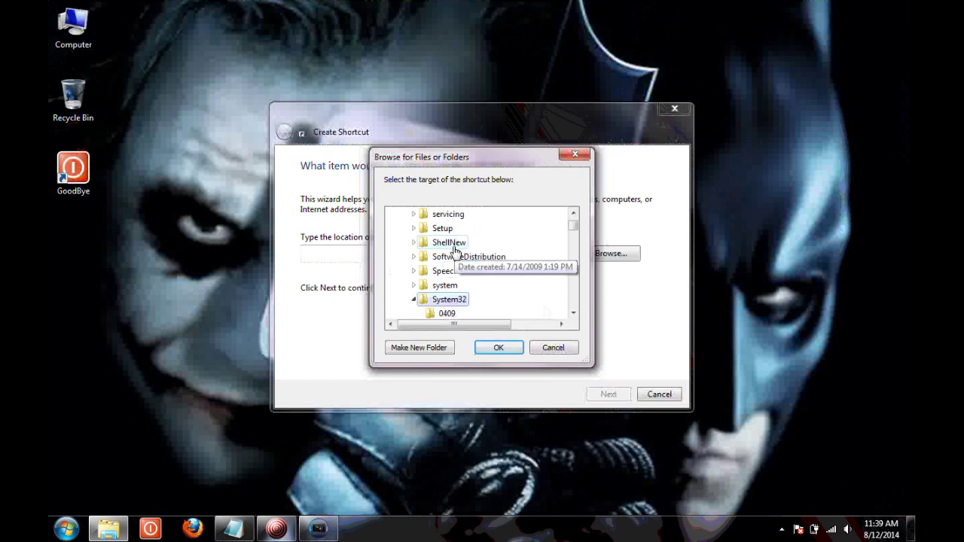
{"action": "left_click_drag", "start_coordinate": [570, 230], "coordinate": [577, 298]}
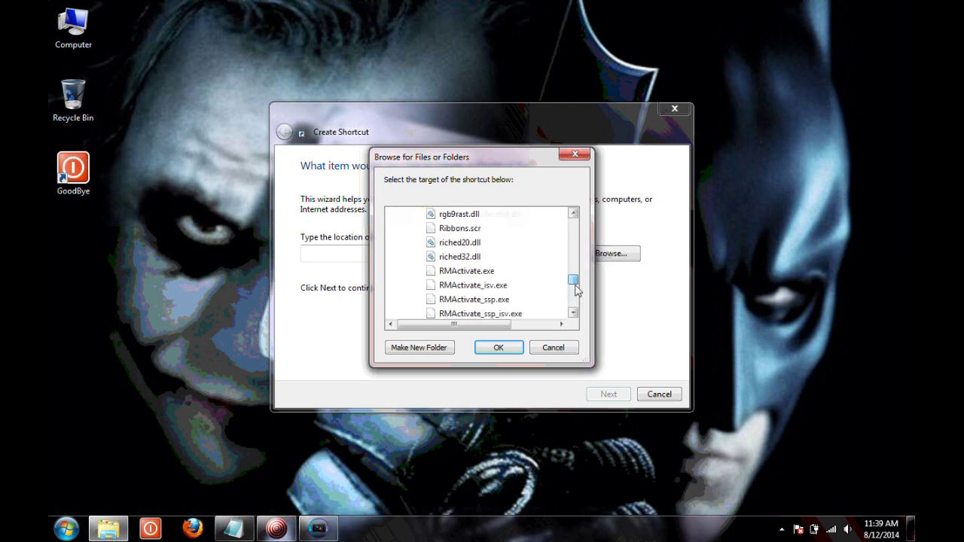
{"action": "left_click_drag", "start_coordinate": [576, 297], "coordinate": [577, 286]}
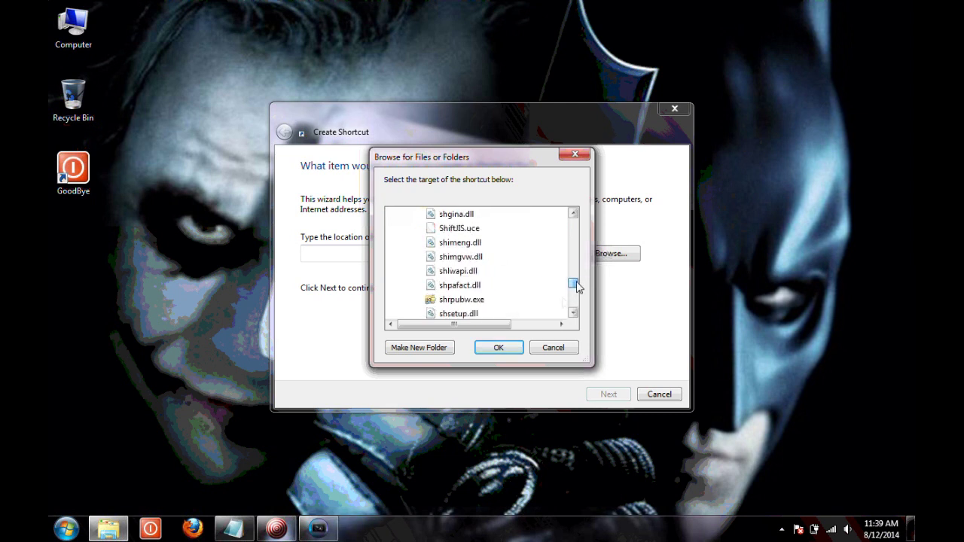
{"action": "left_click", "coordinate": [573, 313]}
{"action": "left_click", "coordinate": [573, 312]}
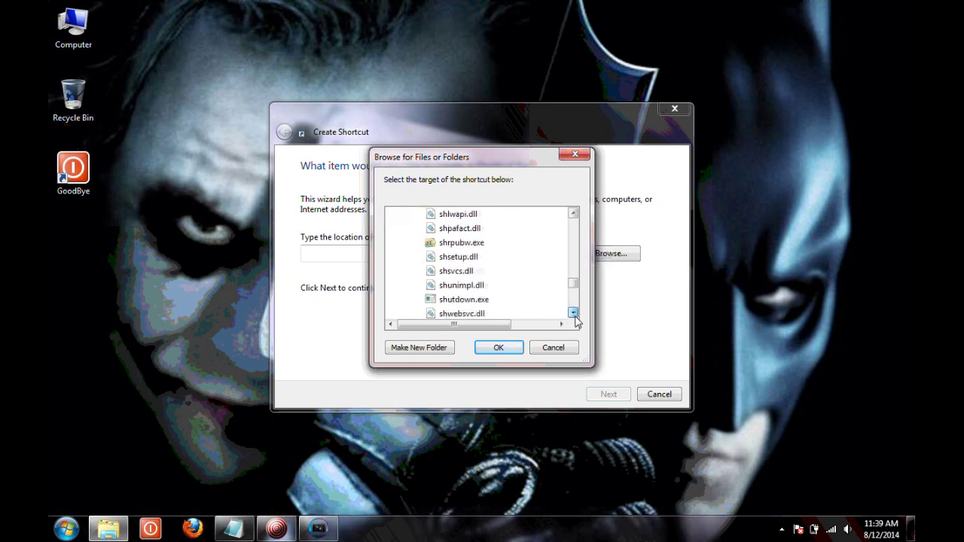
{"action": "left_click", "coordinate": [573, 313]}
{"action": "left_click", "coordinate": [463, 286]}
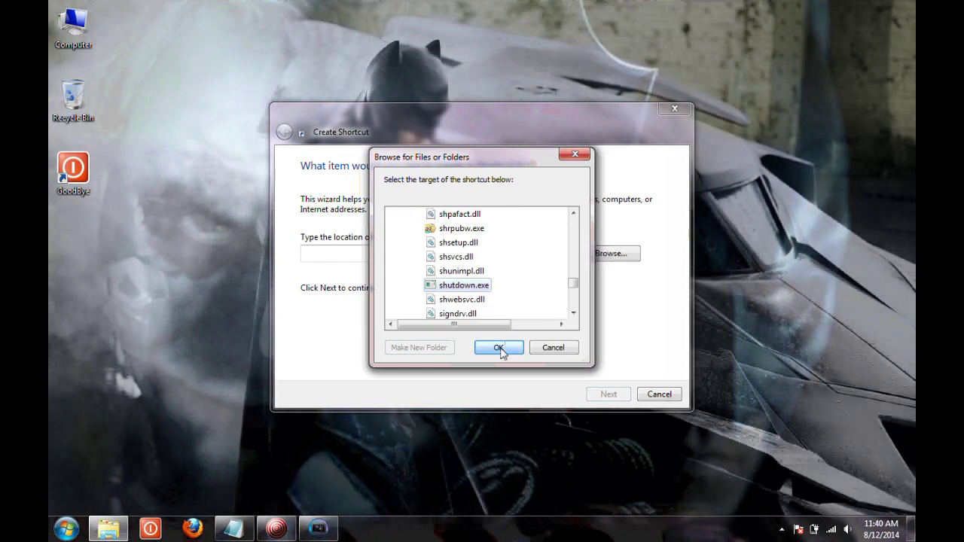
{"action": "left_click", "coordinate": [500, 347]}
Replace the suggested name 'shutdown.exe' with 'Comeback' and finish the wizard
{"action": "left_click", "coordinate": [608, 394]}
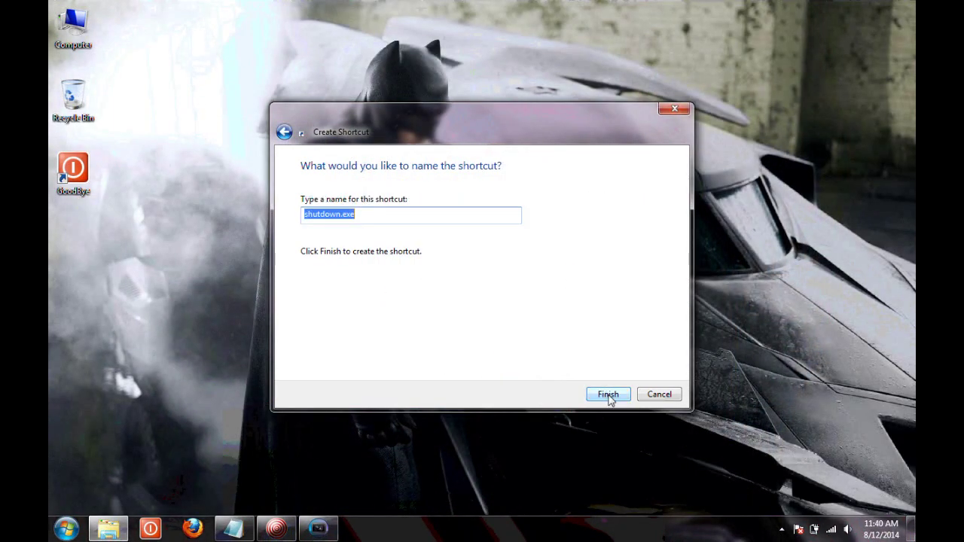
{"action": "left_click_drag", "start_coordinate": [370, 215], "coordinate": [287, 211]}
{"action": "type", "text": "Rea"}
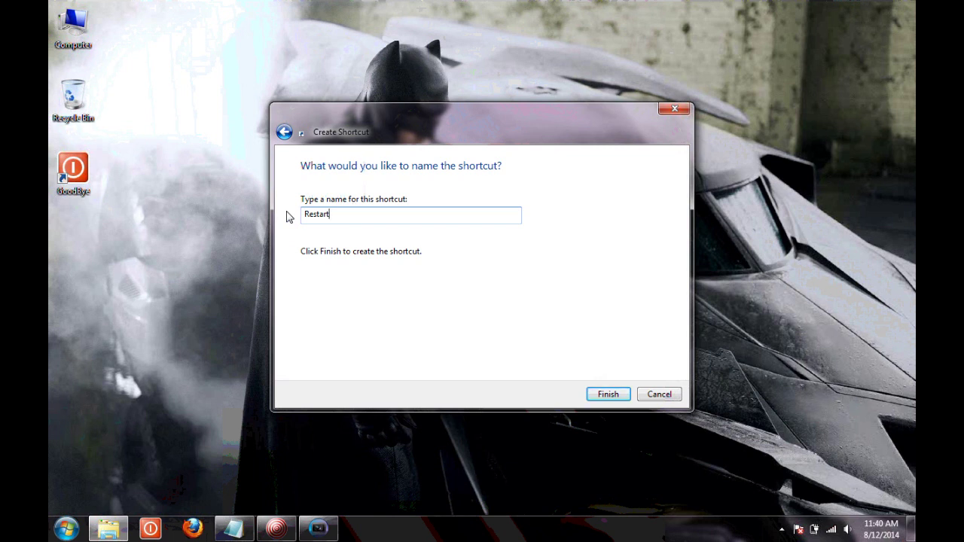
{"action": "key", "text": "ctrl+a"}
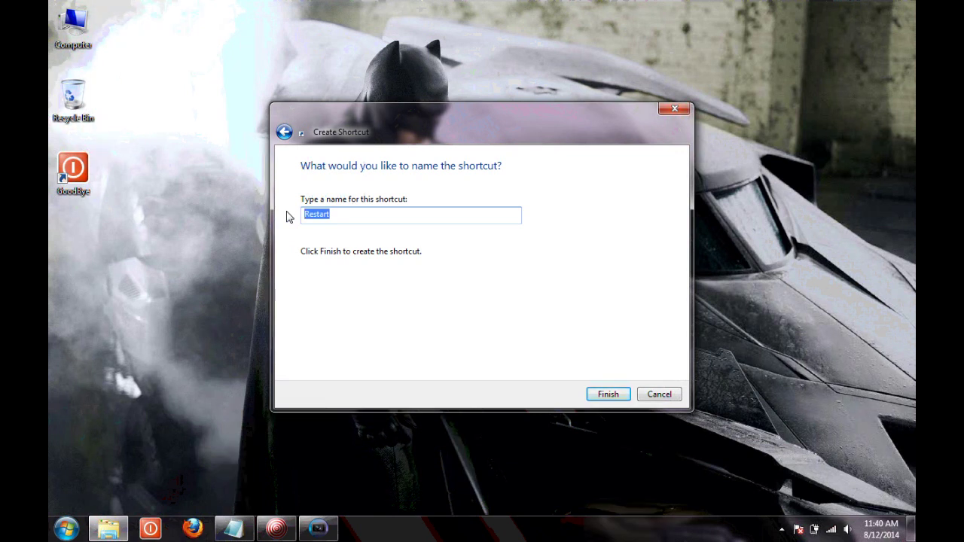
{"action": "type", "text": "Comeback"}
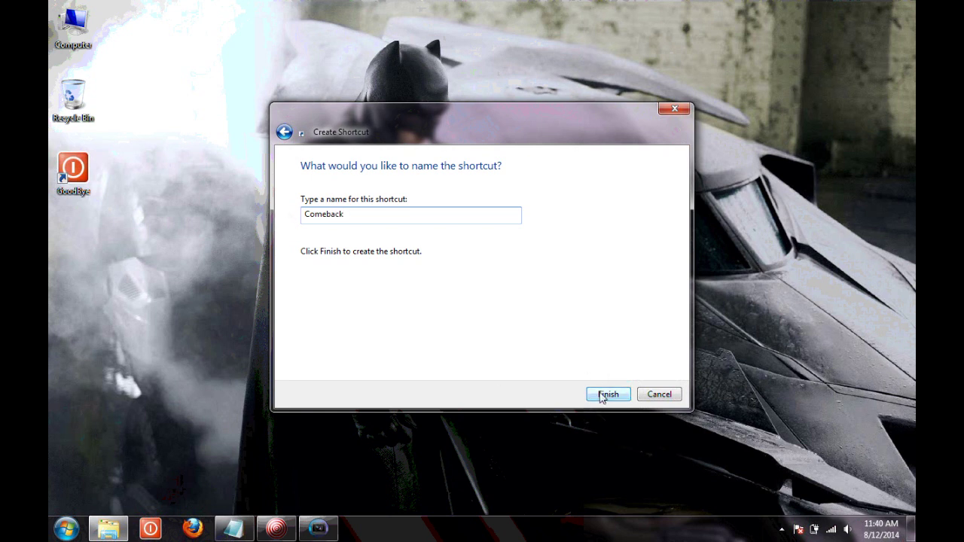
{"action": "left_click", "coordinate": [608, 394]}
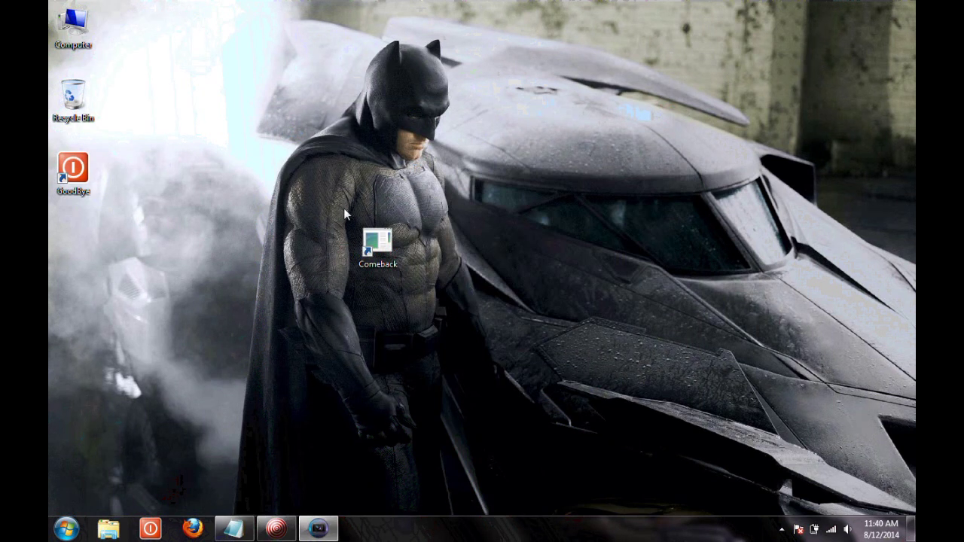
Open Comeback's Properties and place the cursor at the end of the shutdown.exe Target path
{"action": "left_click_drag", "start_coordinate": [340, 200], "coordinate": [430, 299]}
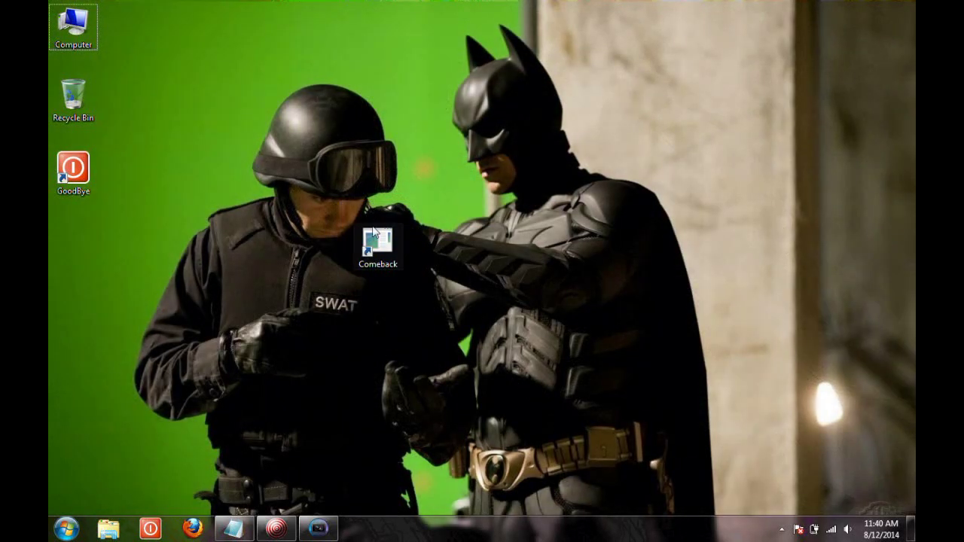
{"action": "left_click", "coordinate": [374, 236]}
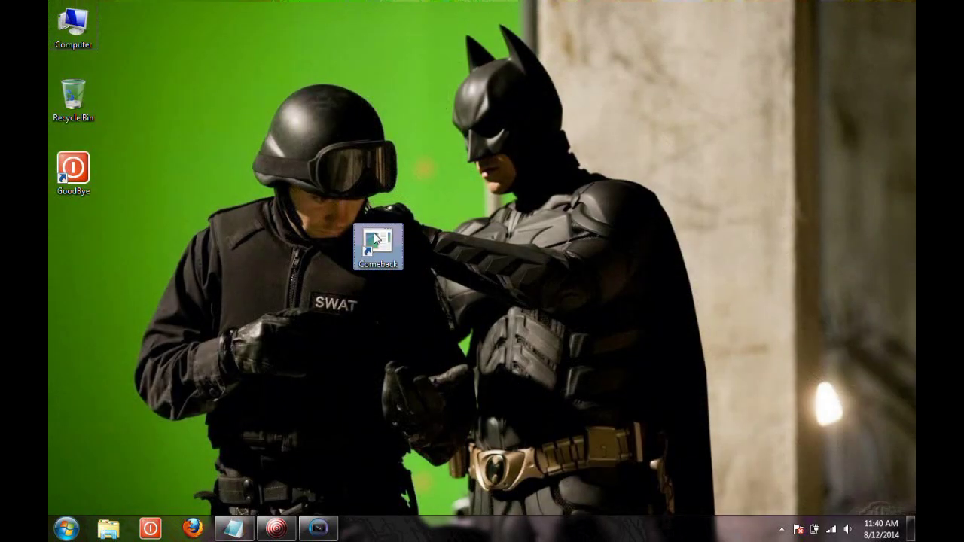
{"action": "right_click", "coordinate": [374, 238]}
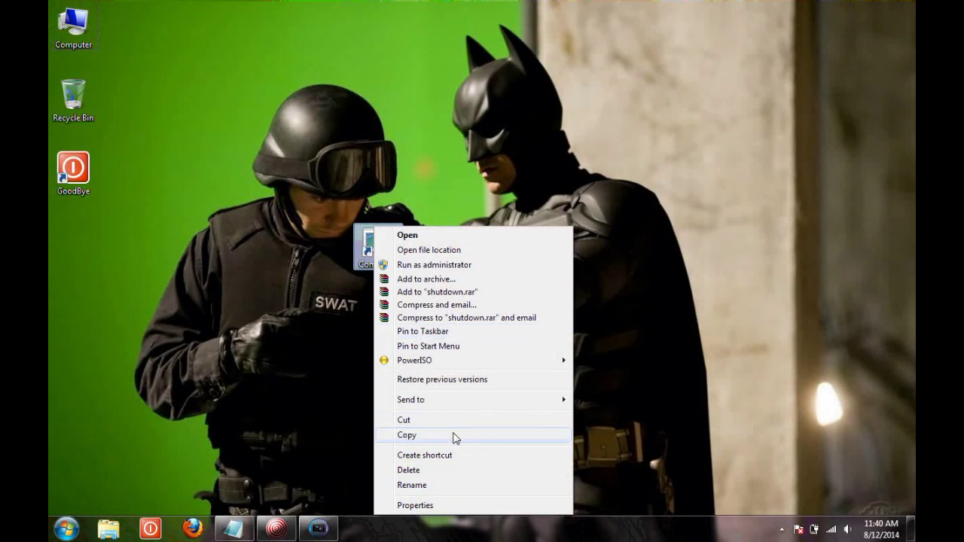
{"action": "left_click", "coordinate": [466, 505]}
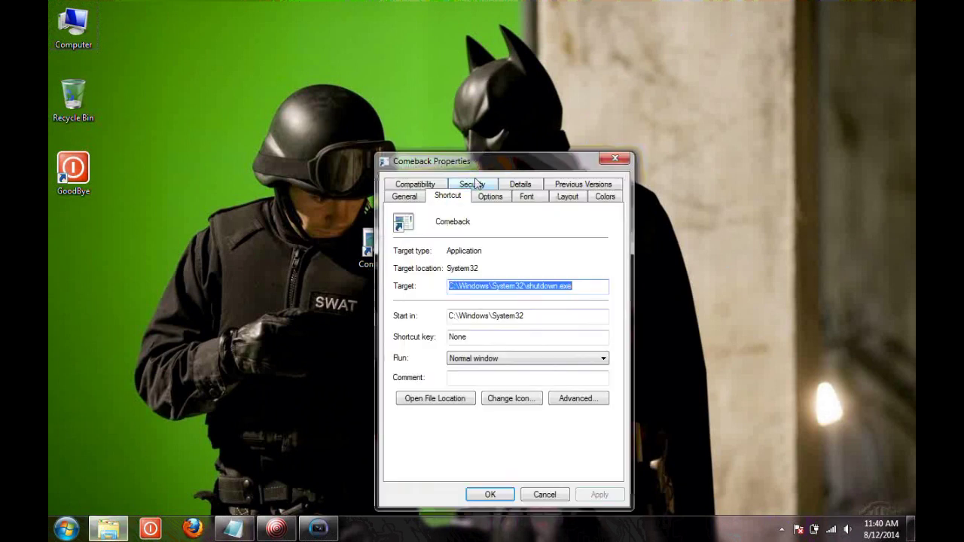
{"action": "left_click_drag", "start_coordinate": [474, 163], "coordinate": [498, 95]}
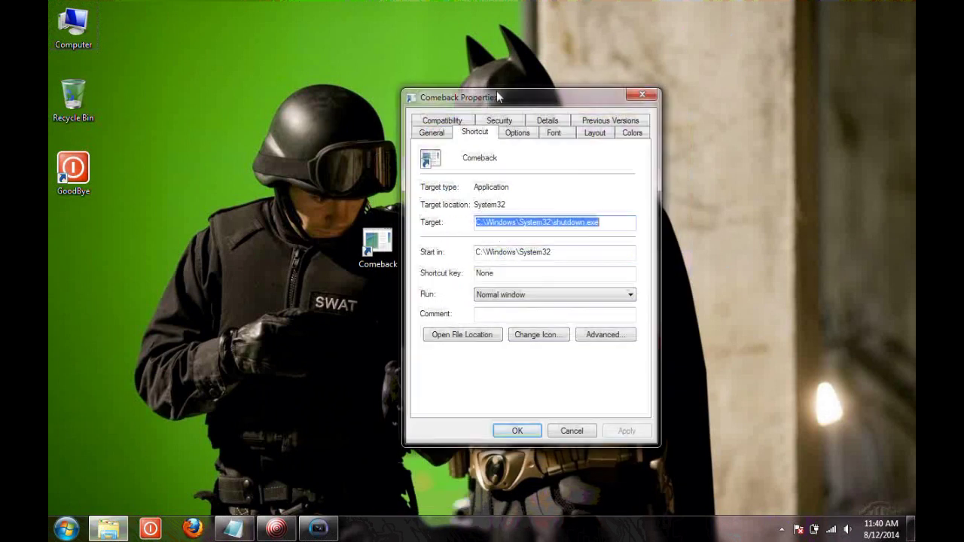
{"action": "left_click", "coordinate": [609, 219]}
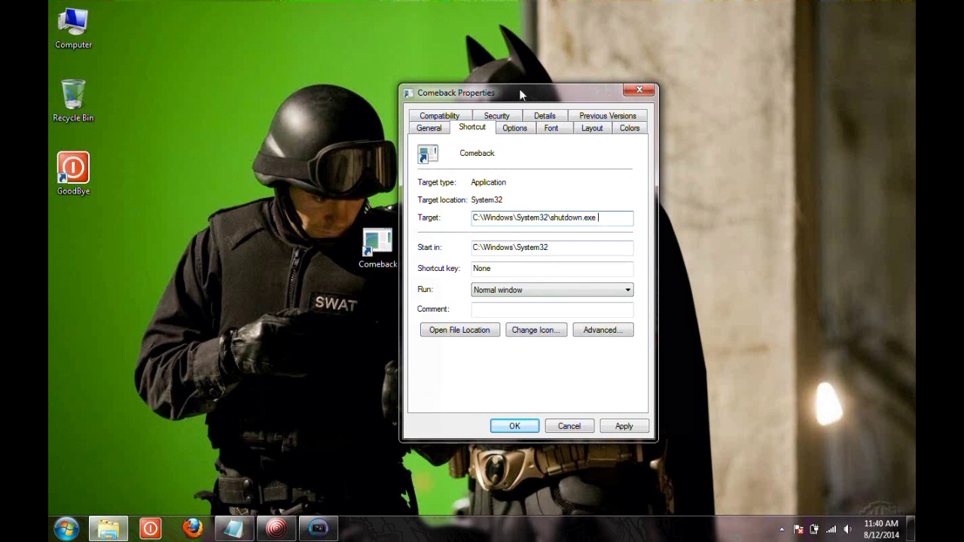
{"action": "left_click_drag", "start_coordinate": [521, 93], "coordinate": [567, 90]}
Launch Notepad beside the shortcut properties and set its font size to 24
{"action": "key", "text": "super+r"}
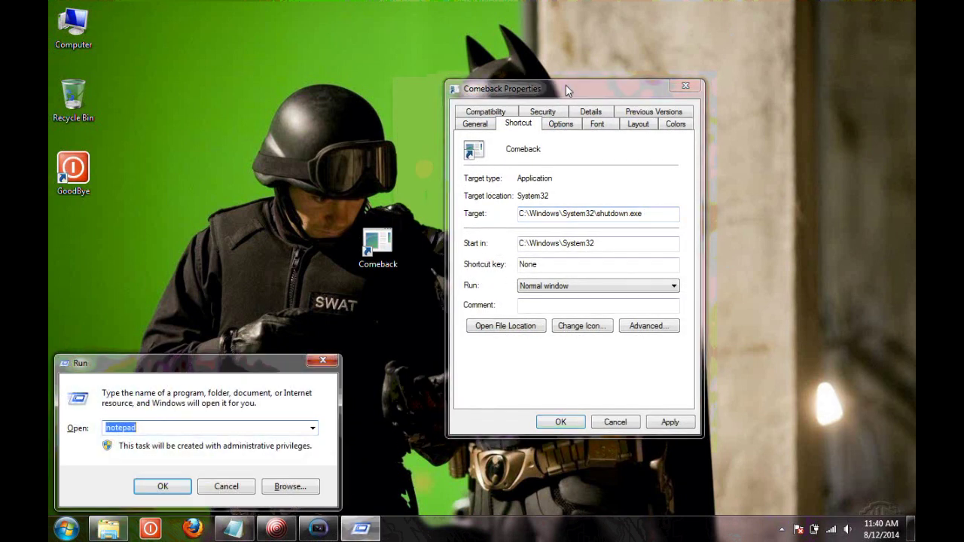
{"action": "key", "text": "Return"}
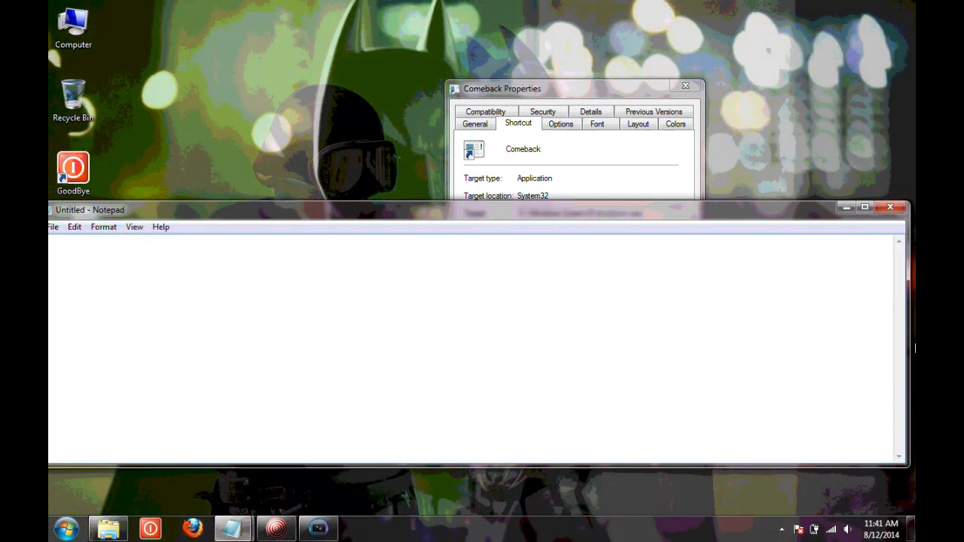
{"action": "left_click_drag", "start_coordinate": [908, 340], "coordinate": [478, 322]}
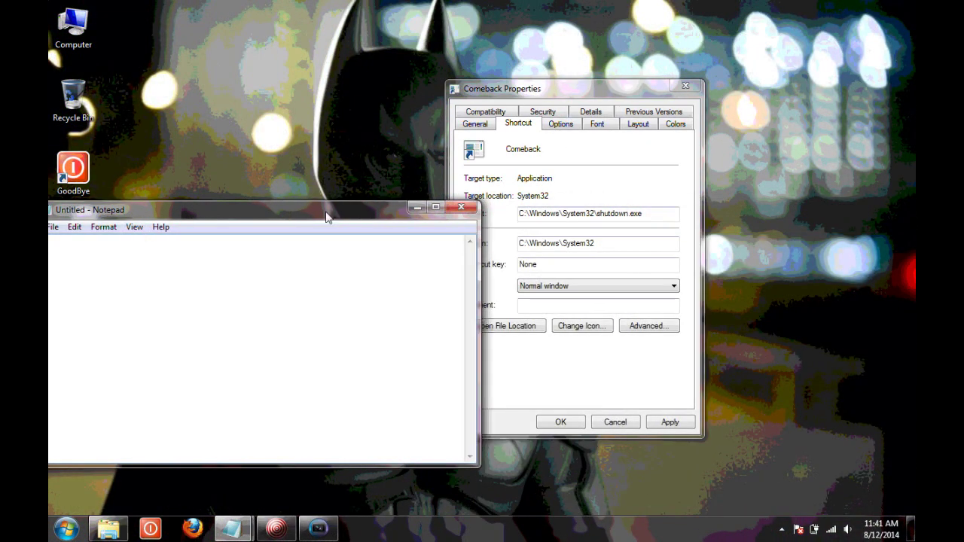
{"action": "left_click_drag", "start_coordinate": [326, 217], "coordinate": [476, 137]}
{"action": "left_click", "coordinate": [252, 147]}
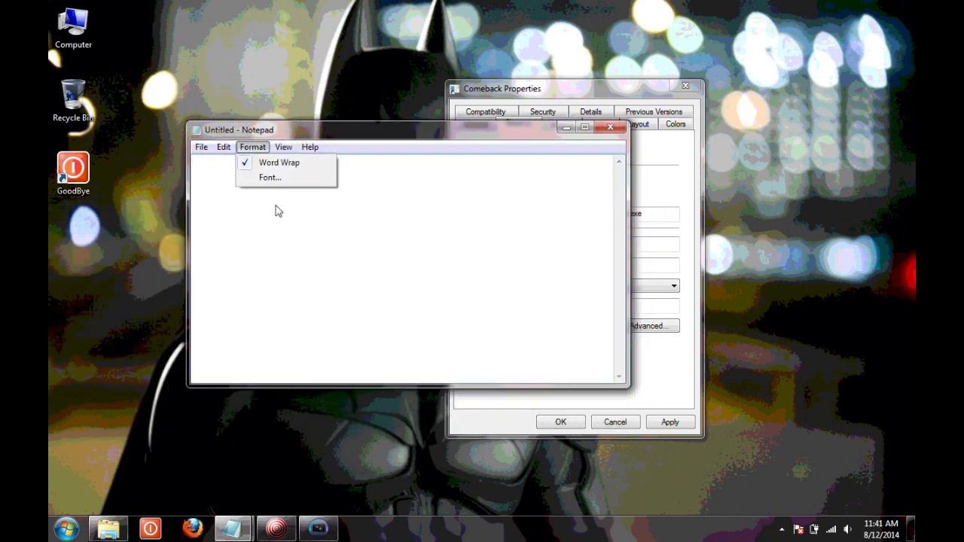
{"action": "left_click", "coordinate": [263, 177]}
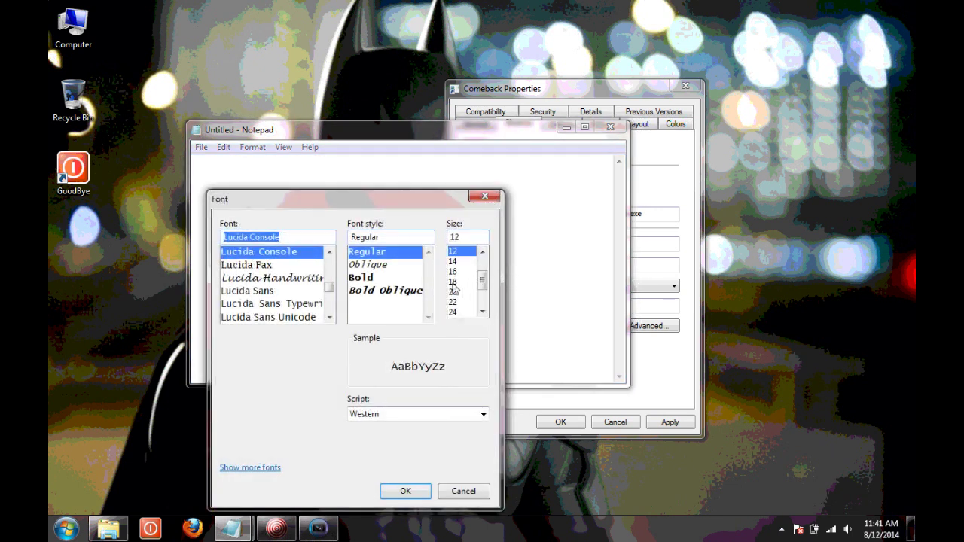
{"action": "left_click", "coordinate": [456, 312]}
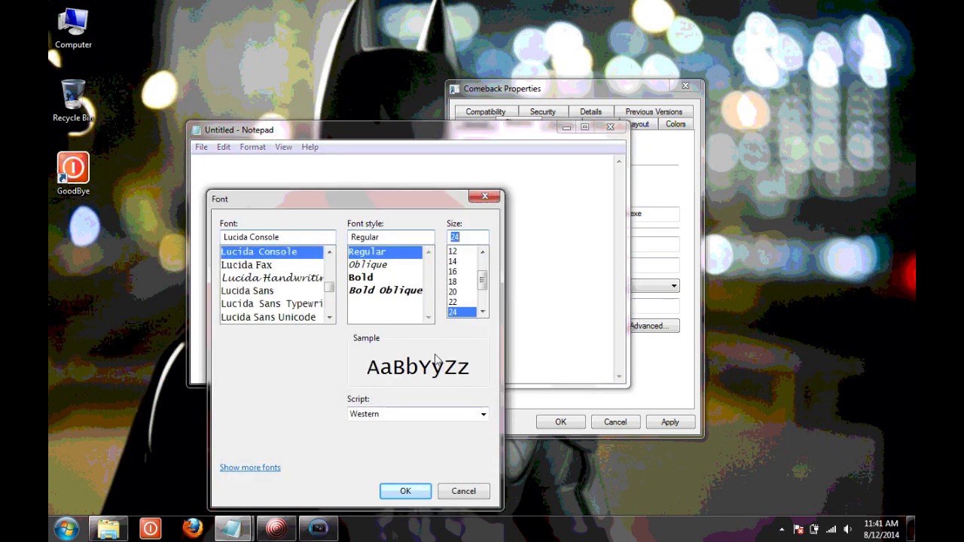
{"action": "left_click", "coordinate": [400, 493]}
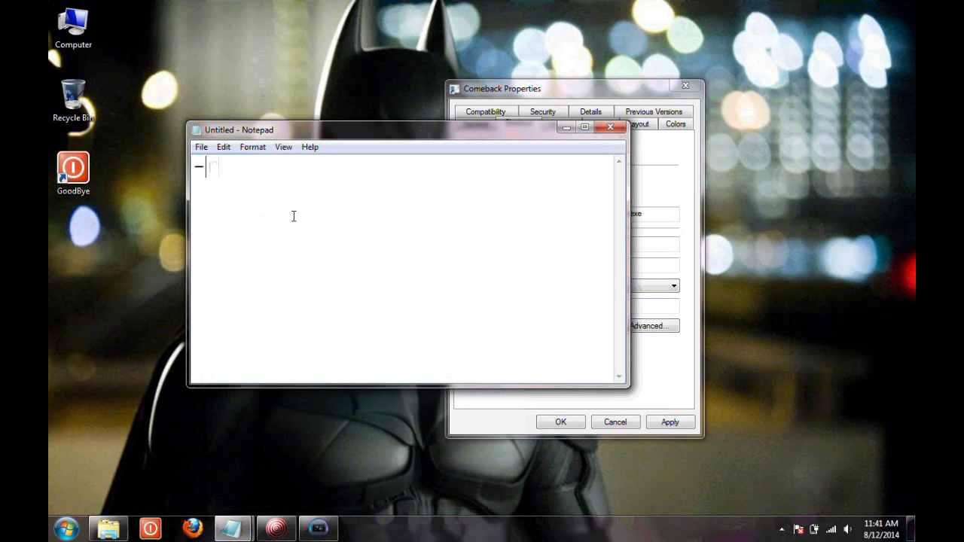
Write the restart switches '-r -t 20' in Notepad and check each one
{"action": "type", "text": "r -"}
{"action": "type", "text": "t "}
{"action": "type", "text": "20"}
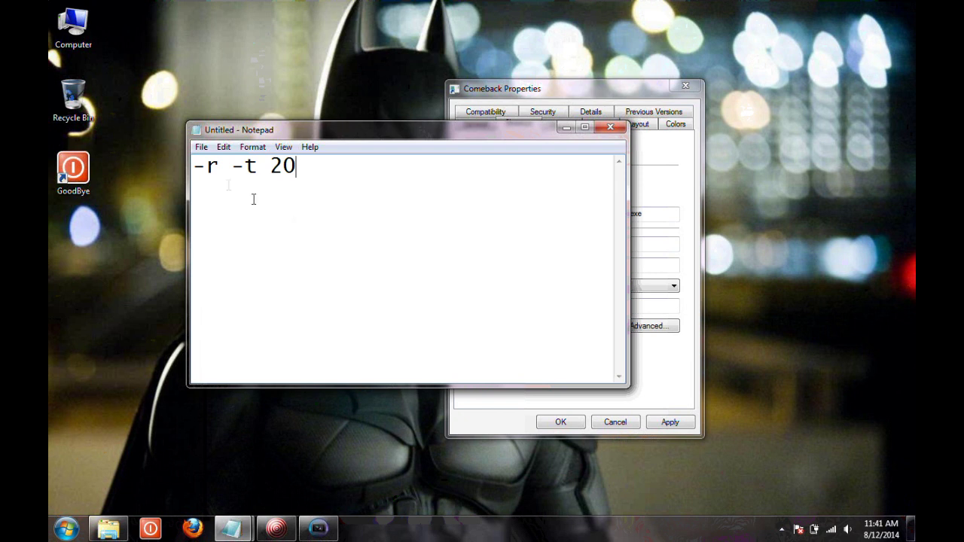
{"action": "left_click_drag", "start_coordinate": [220, 168], "coordinate": [207, 167]}
{"action": "left_click", "coordinate": [254, 167]}
{"action": "mouse_move", "coordinate": [257, 167]}
{"action": "left_mouse_down"}
{"action": "mouse_move", "coordinate": [247, 166]}
{"action": "mouse_move", "coordinate": [298, 166]}
{"action": "left_mouse_up"}
{"action": "left_click", "coordinate": [249, 166]}
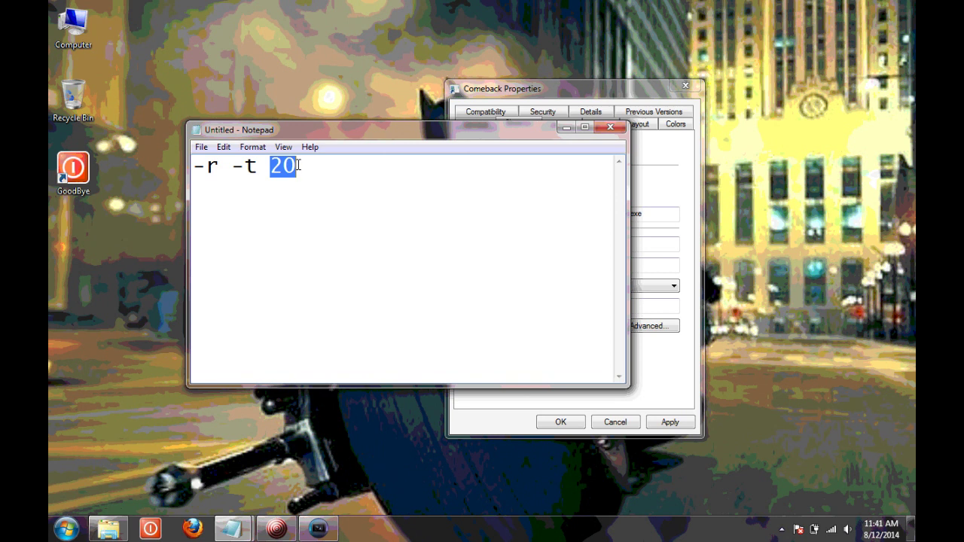
{"action": "left_click", "coordinate": [298, 165]}
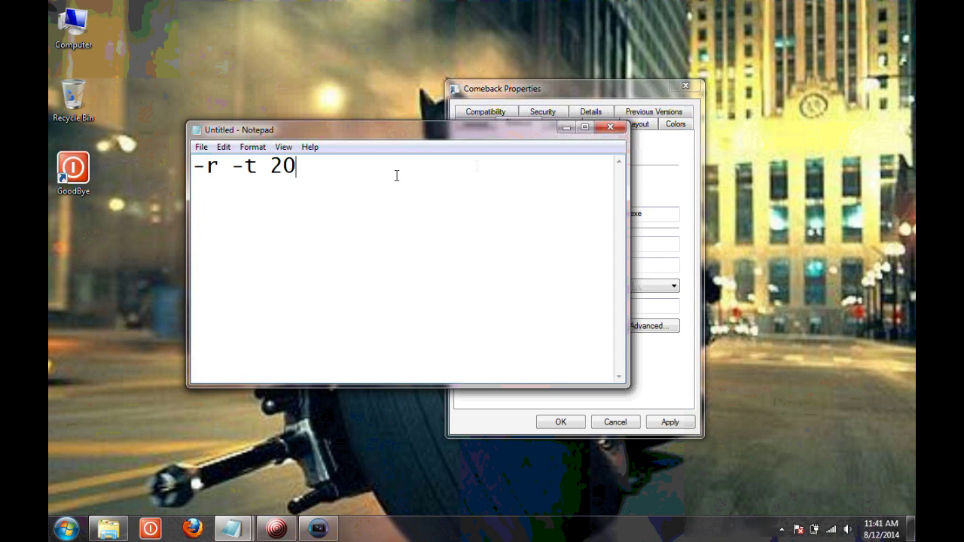
Copy '-r -t 20' from Notepad and close it without saving
{"action": "left_click_drag", "start_coordinate": [301, 187], "coordinate": [166, 193]}
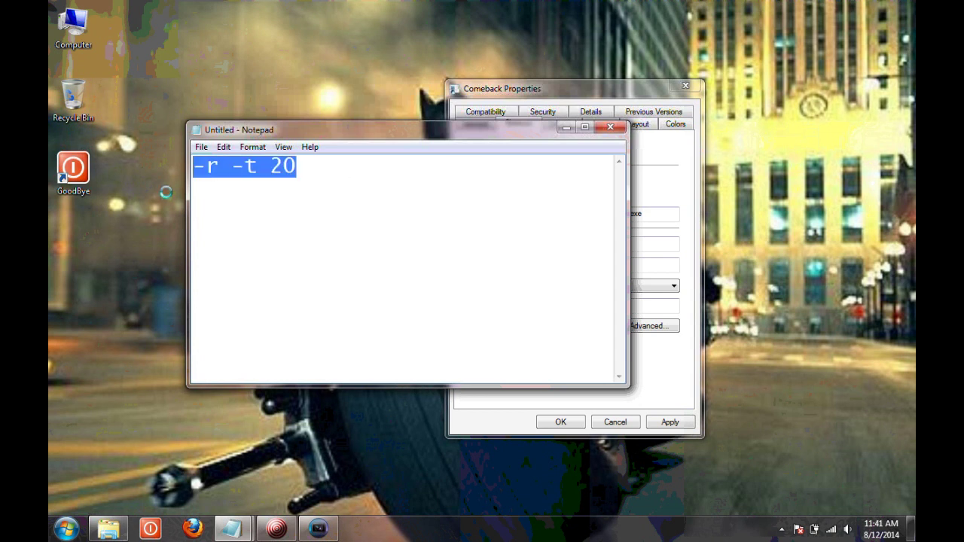
{"action": "right_click", "coordinate": [264, 167]}
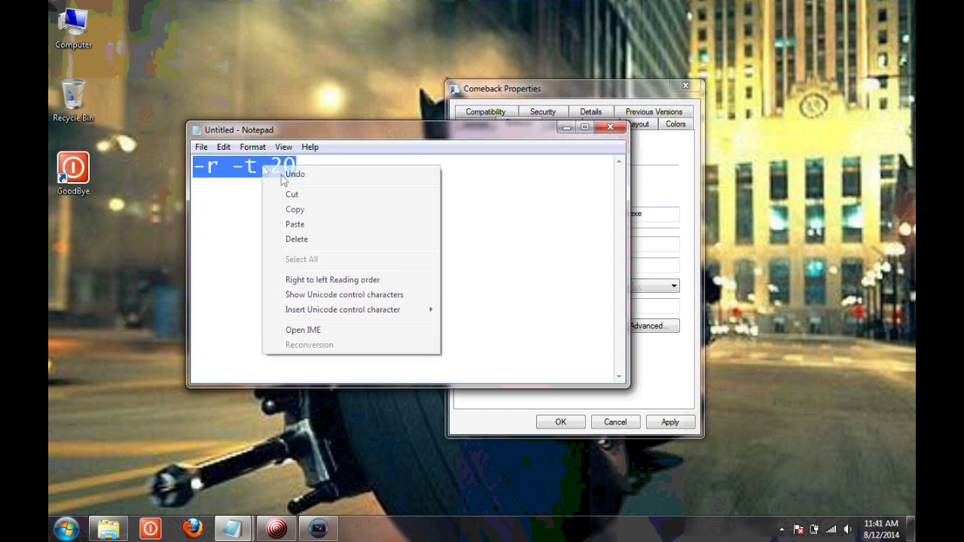
{"action": "left_click", "coordinate": [308, 209]}
{"action": "left_click", "coordinate": [610, 127]}
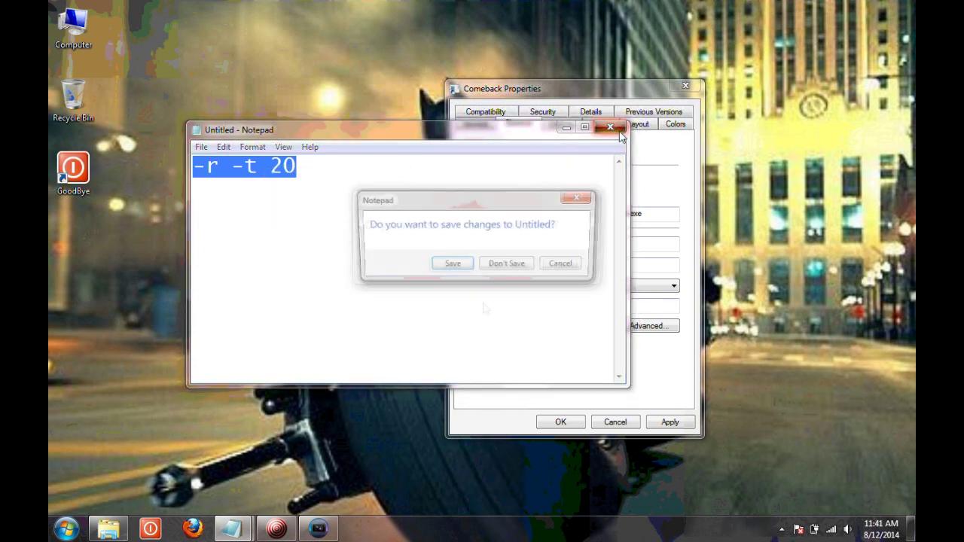
{"action": "left_click", "coordinate": [510, 266]}
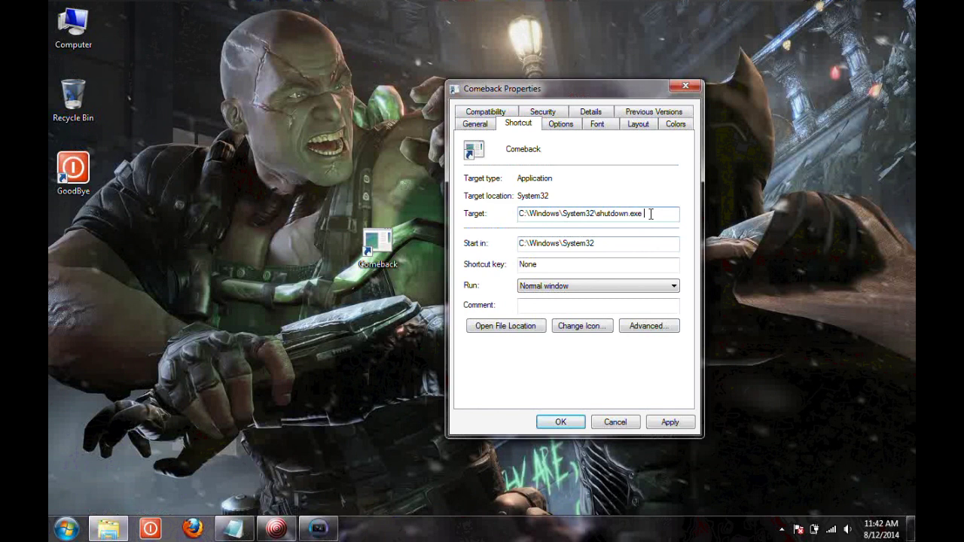
Paste '-r -t 20' after shutdown.exe in the Comeback Target field
{"action": "key", "text": "ctrl+v"}
{"action": "left_click_drag", "start_coordinate": [666, 214], "coordinate": [596, 214]}
{"action": "left_click", "coordinate": [651, 214]}
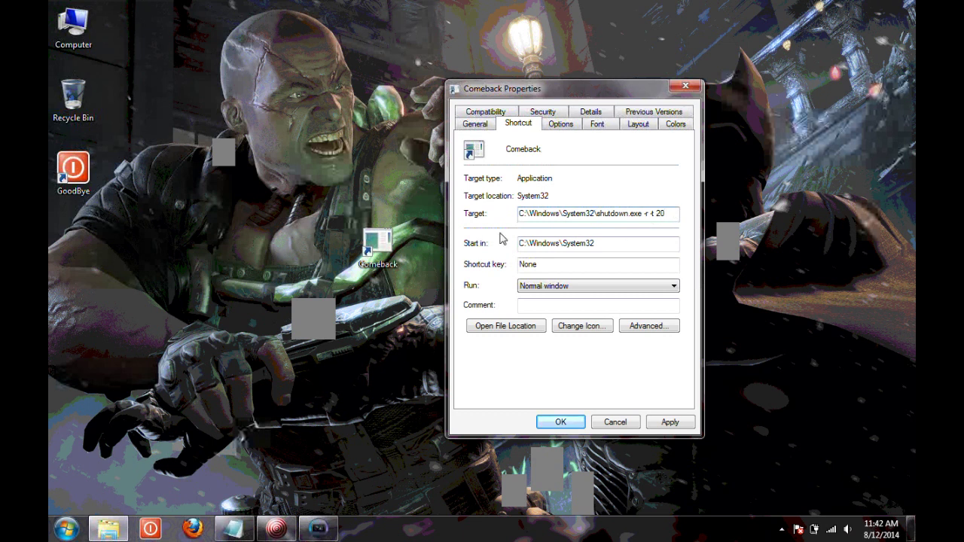
{"action": "left_click_drag", "start_coordinate": [337, 207], "coordinate": [420, 288]}
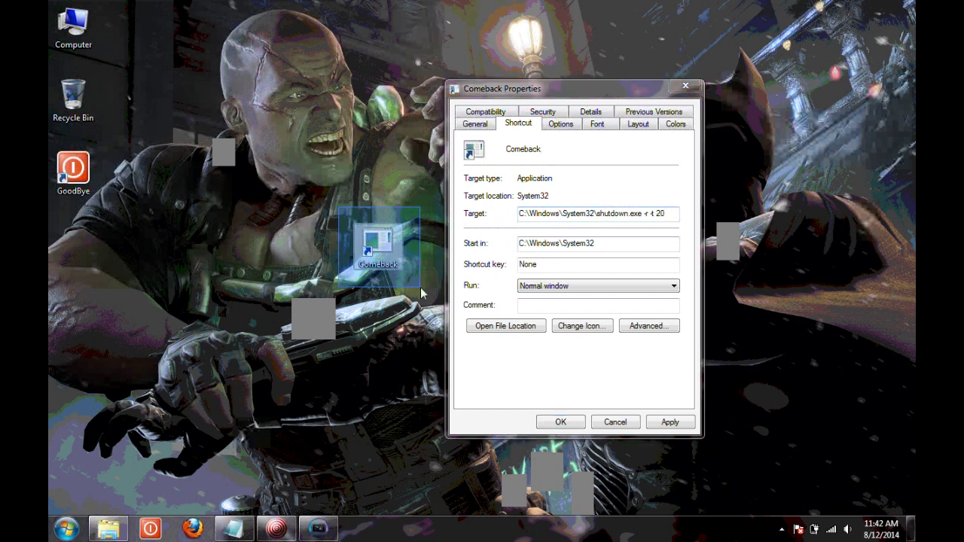
{"action": "left_click", "coordinate": [622, 363]}
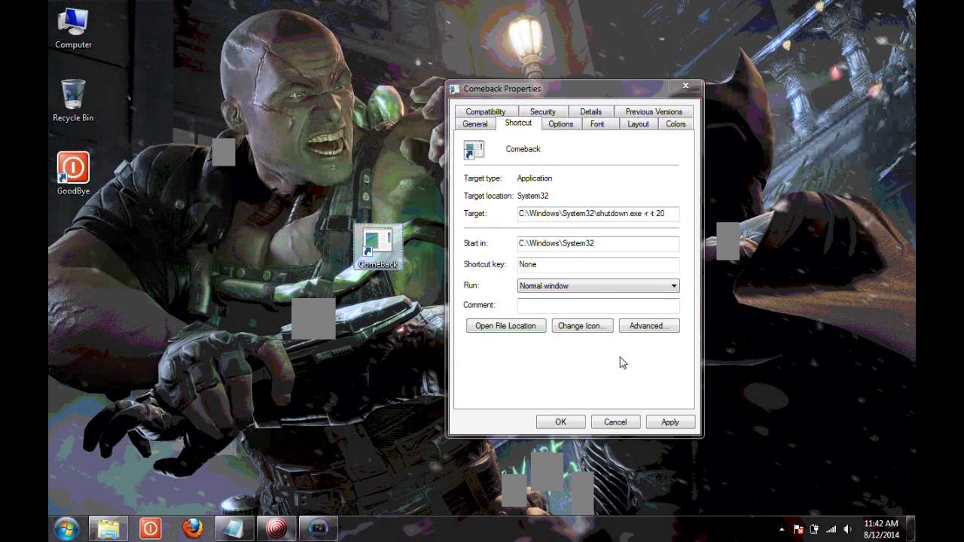
Choose the green arrow from the SHELL32 icon set as Comeback's icon
{"action": "key", "text": "alt+c"}
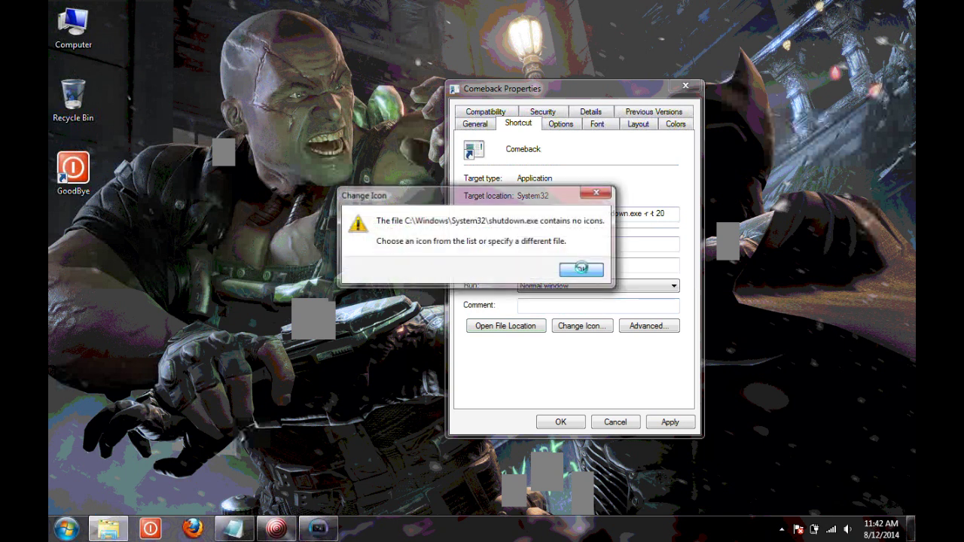
{"action": "left_click", "coordinate": [581, 268]}
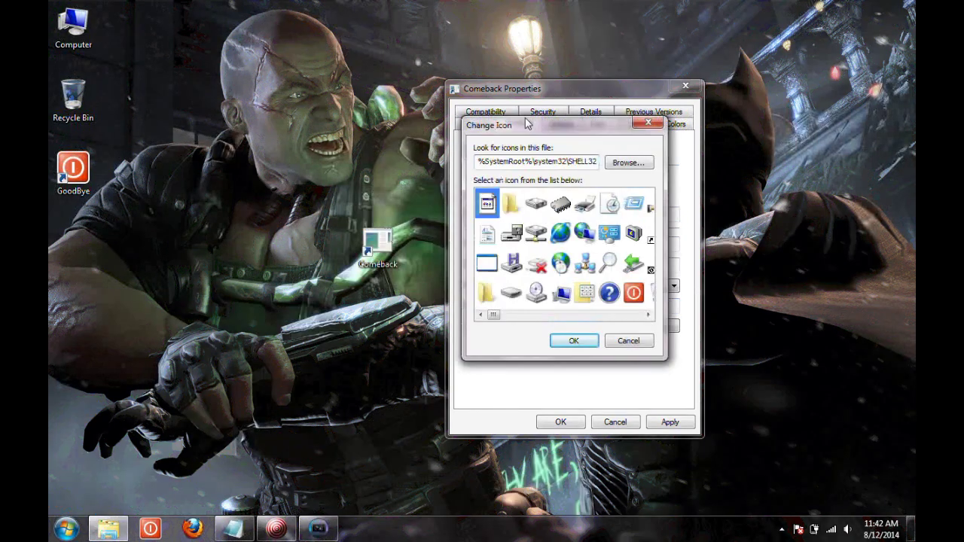
{"action": "left_click_drag", "start_coordinate": [527, 124], "coordinate": [506, 88]}
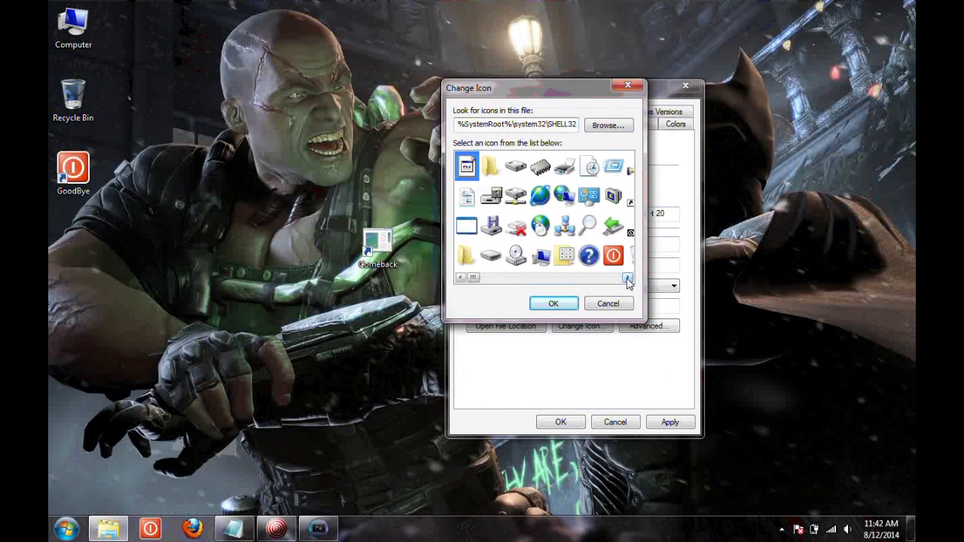
{"action": "left_click", "coordinate": [627, 278]}
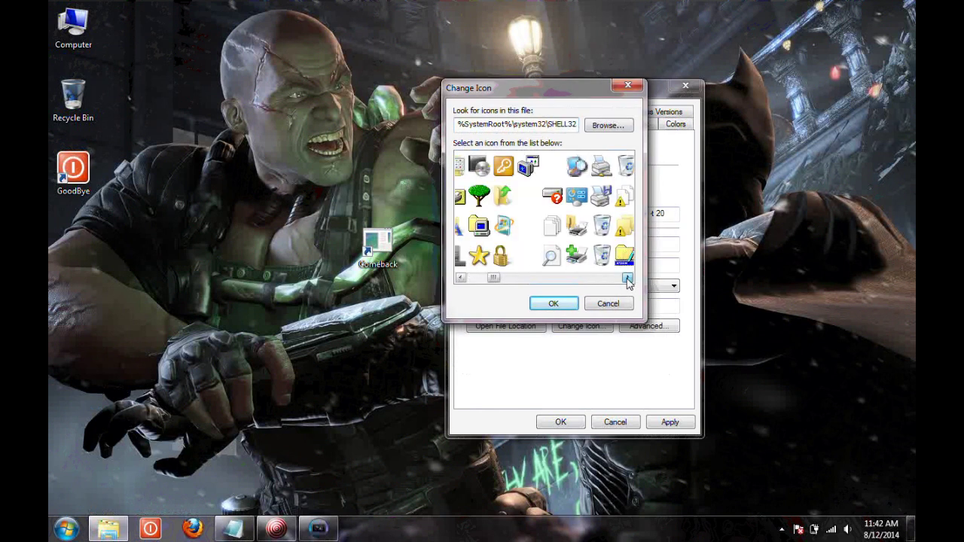
{"action": "left_click", "coordinate": [627, 279]}
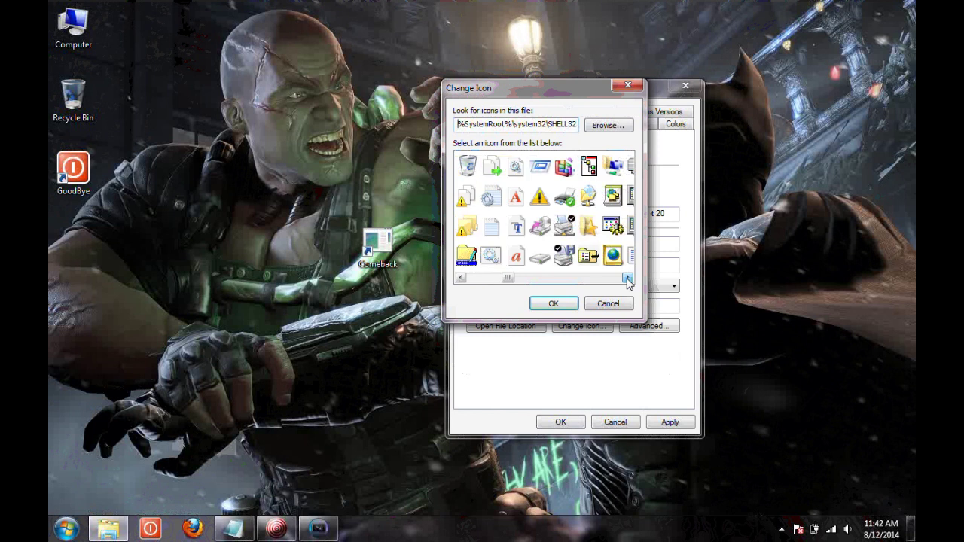
{"action": "left_click", "coordinate": [628, 278]}
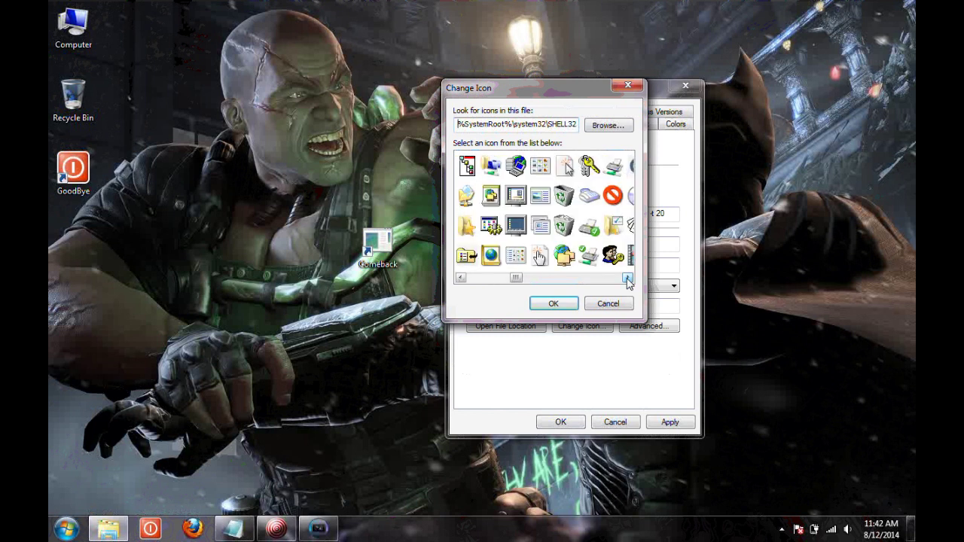
{"action": "left_click", "coordinate": [627, 279]}
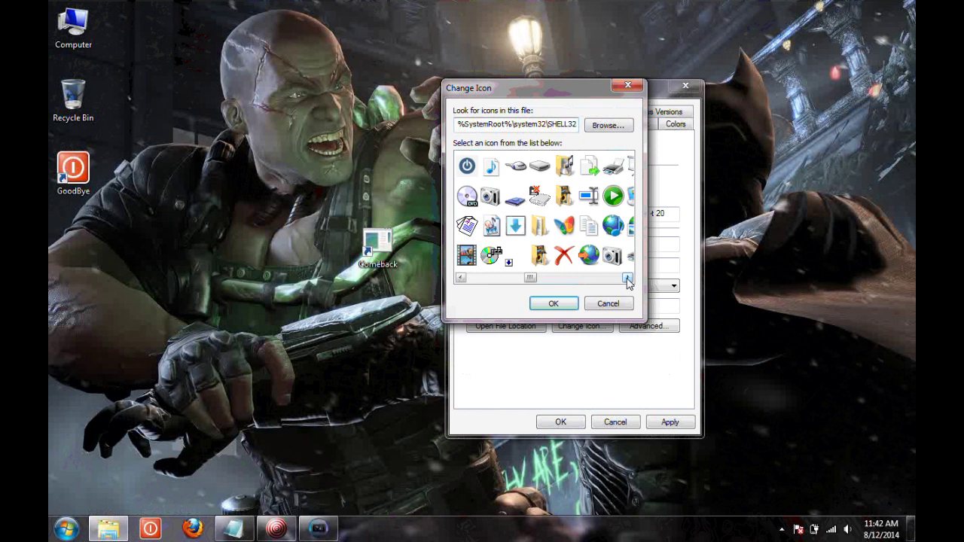
{"action": "left_click", "coordinate": [628, 279]}
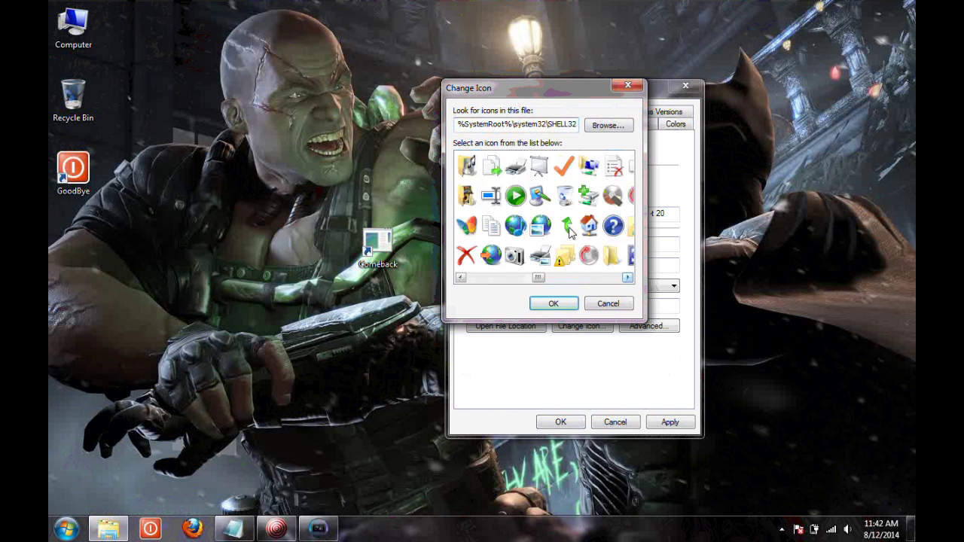
{"action": "left_click", "coordinate": [568, 228]}
{"action": "left_click", "coordinate": [554, 304]}
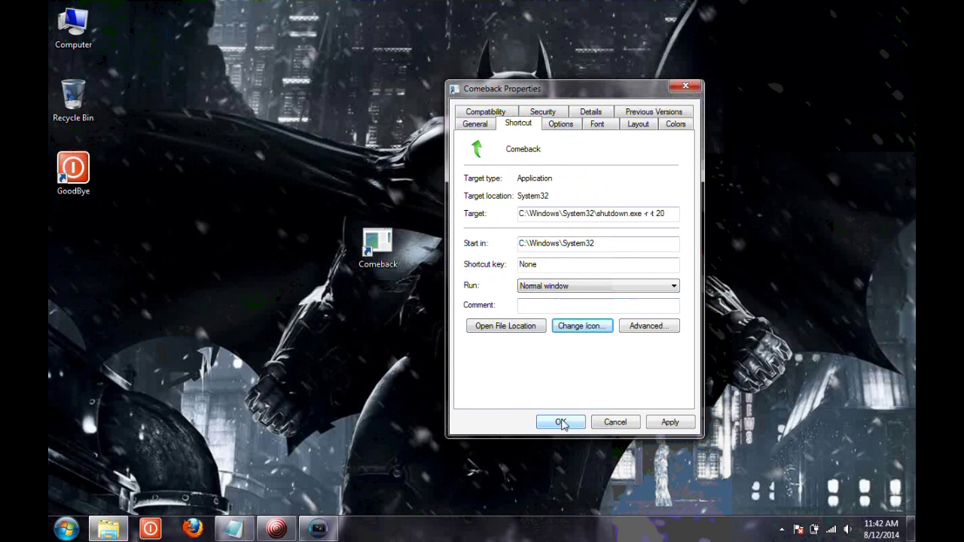
Apply the Comeback properties with OK and pin the Comeback desktop icon to the taskbar
{"action": "left_click", "coordinate": [561, 422]}
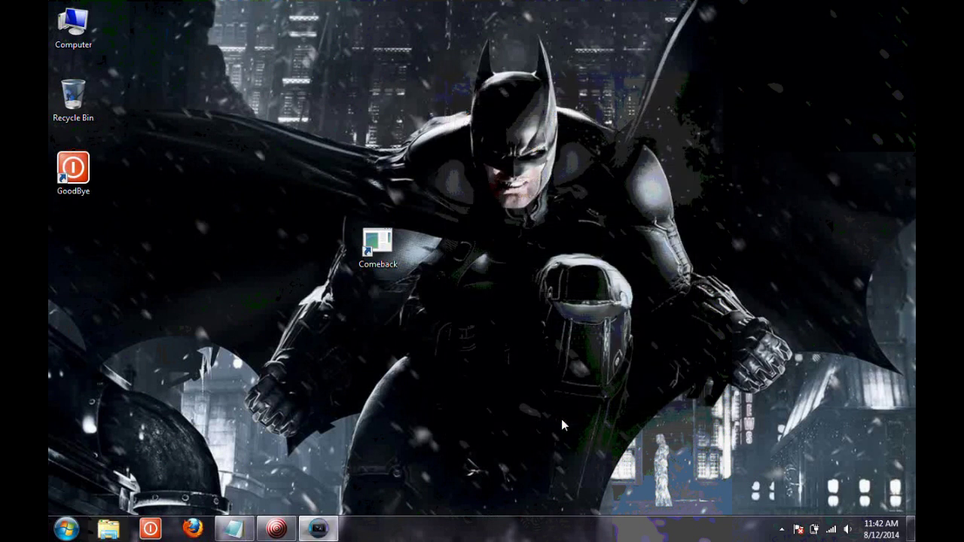
{"action": "left_click_drag", "start_coordinate": [324, 192], "coordinate": [455, 339]}
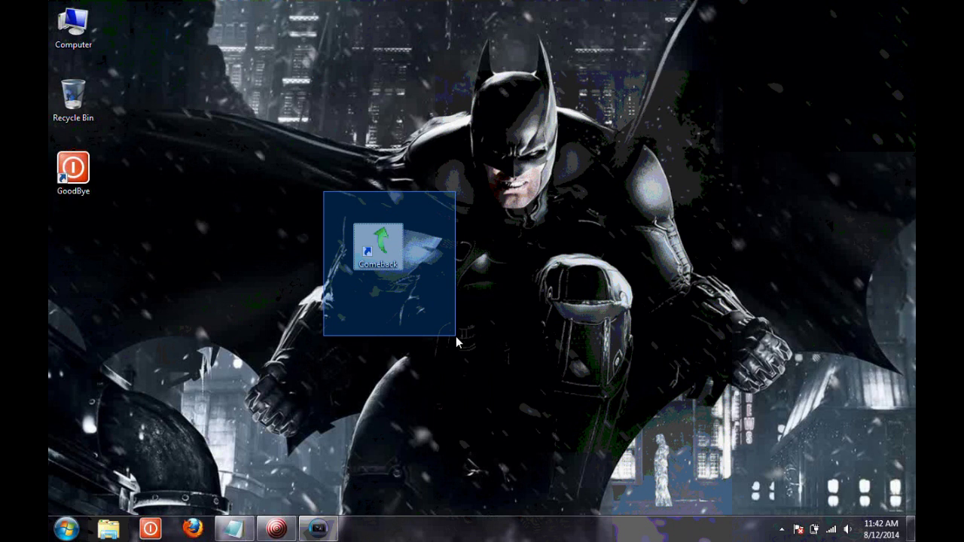
{"action": "left_click_drag", "start_coordinate": [455, 340], "coordinate": [444, 301]}
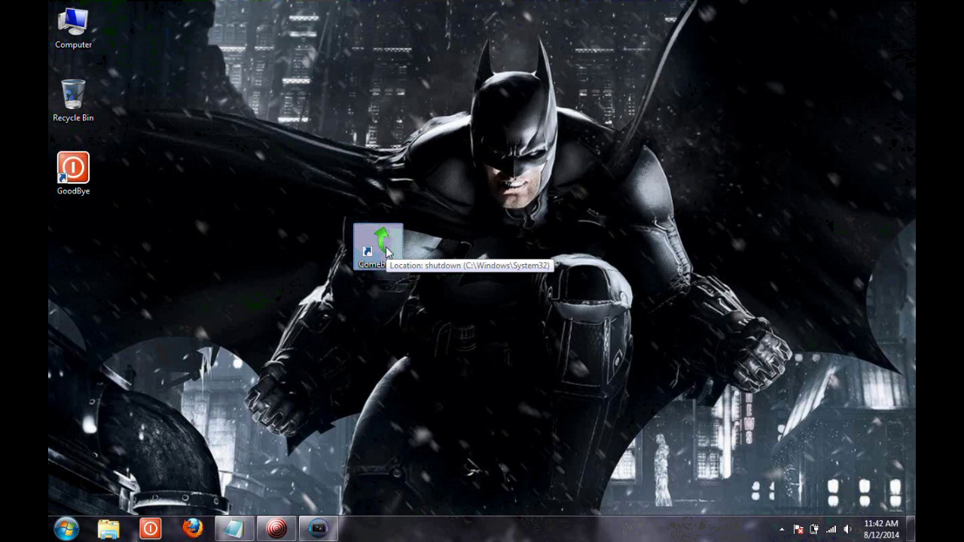
{"action": "right_click", "coordinate": [387, 252]}
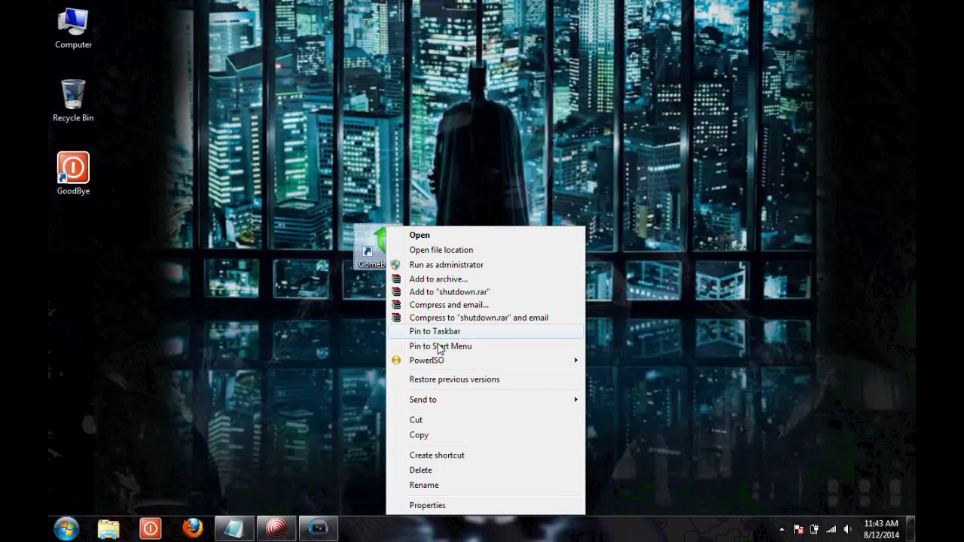
{"action": "left_click", "coordinate": [466, 332]}
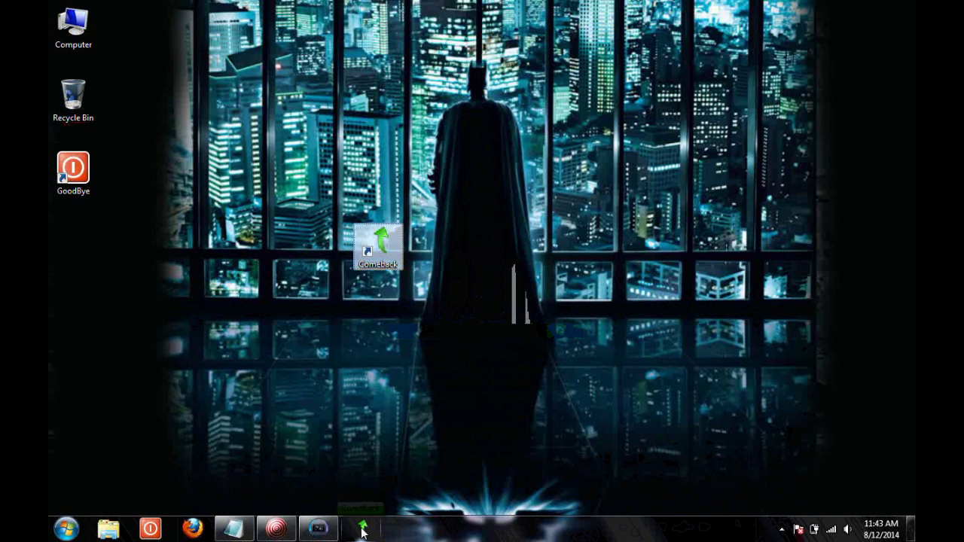
Run the pinned Comeback button for the 20-second restart and close the shutdown warning
{"action": "left_click", "coordinate": [362, 529]}
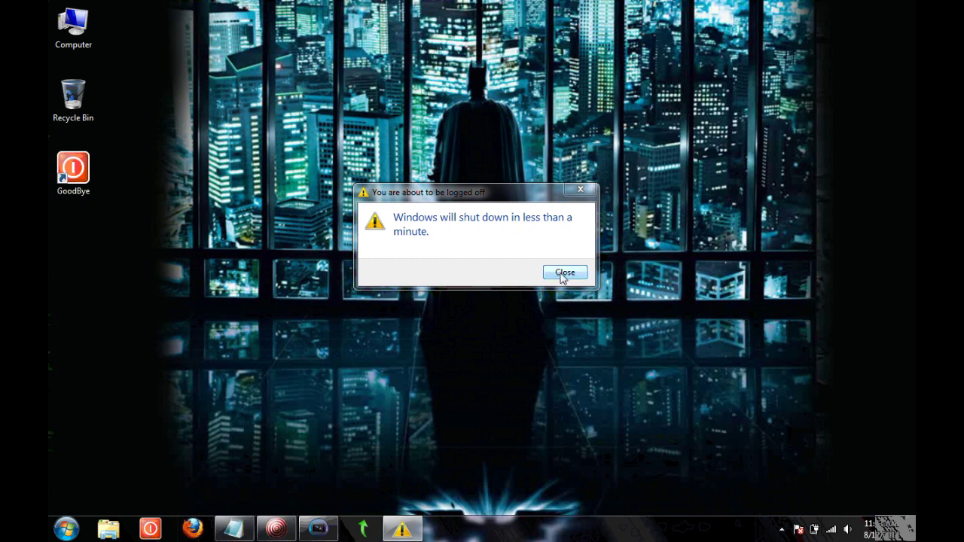
{"action": "left_click", "coordinate": [561, 274]}
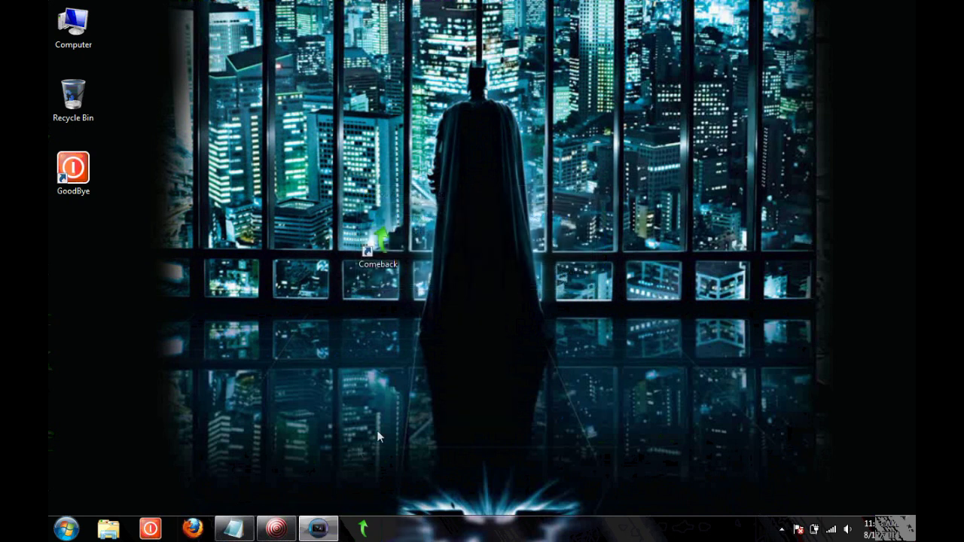